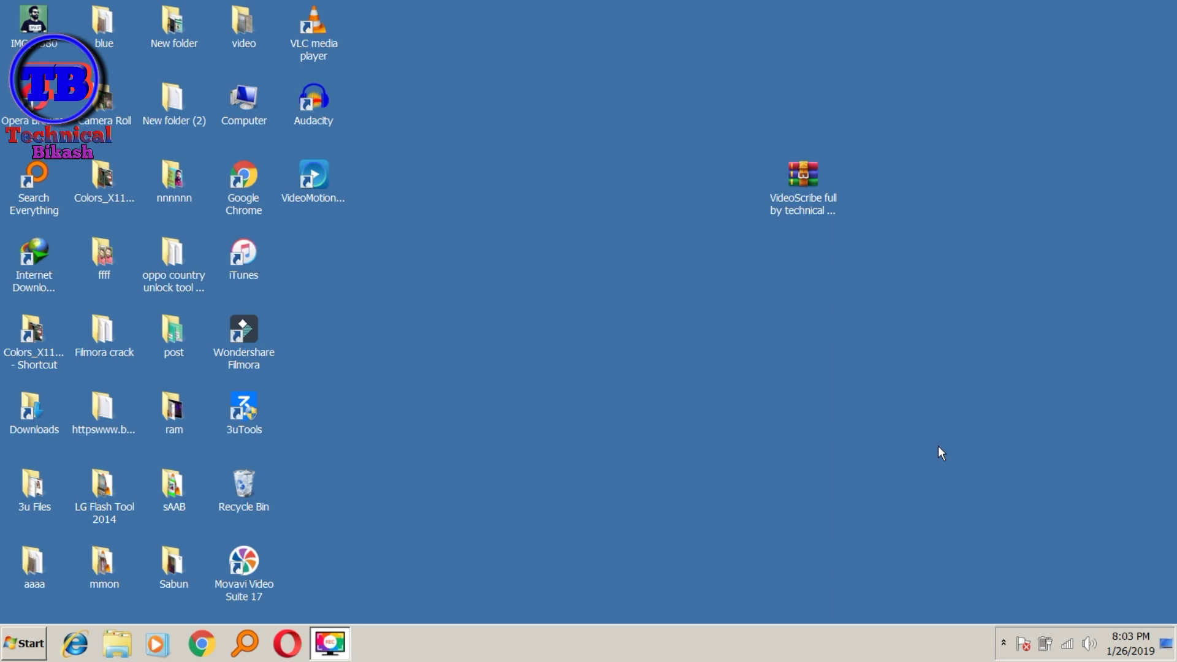
# Extract the VideoScribe folder from the "VideoScribe full by technical bikash" archive onto the desktop and close the archive.
pyautogui.doubleClick(808, 211)
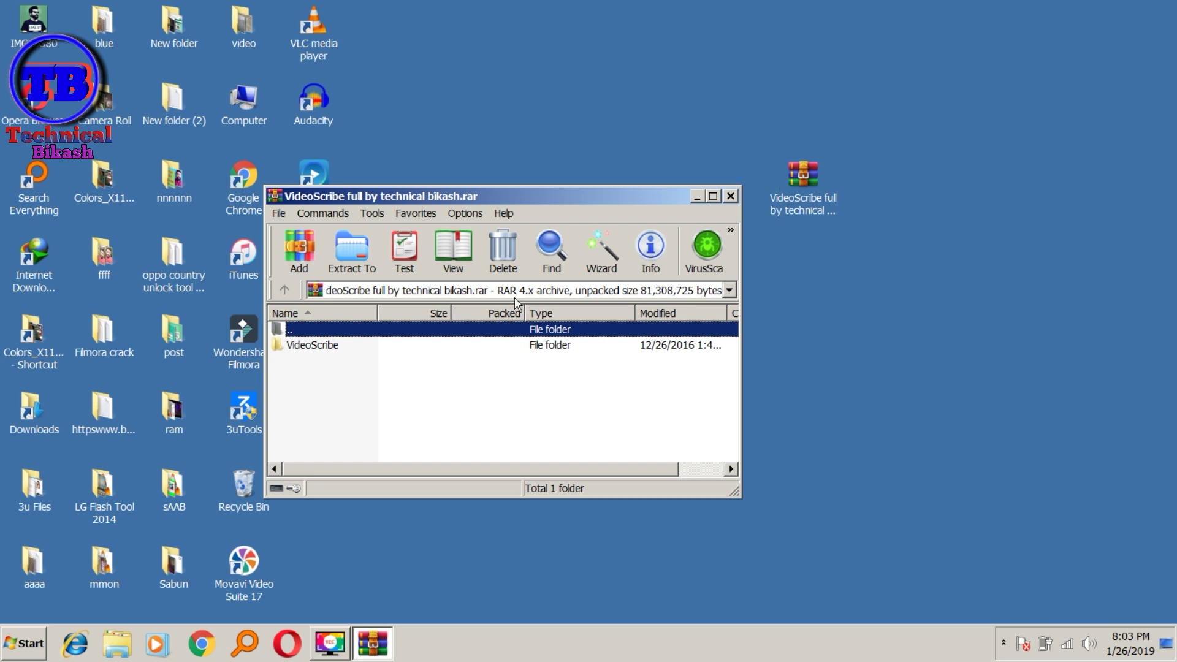
pyautogui.click(331, 347)
pyautogui.moveTo(331, 347); pyautogui.dragTo(860, 392)
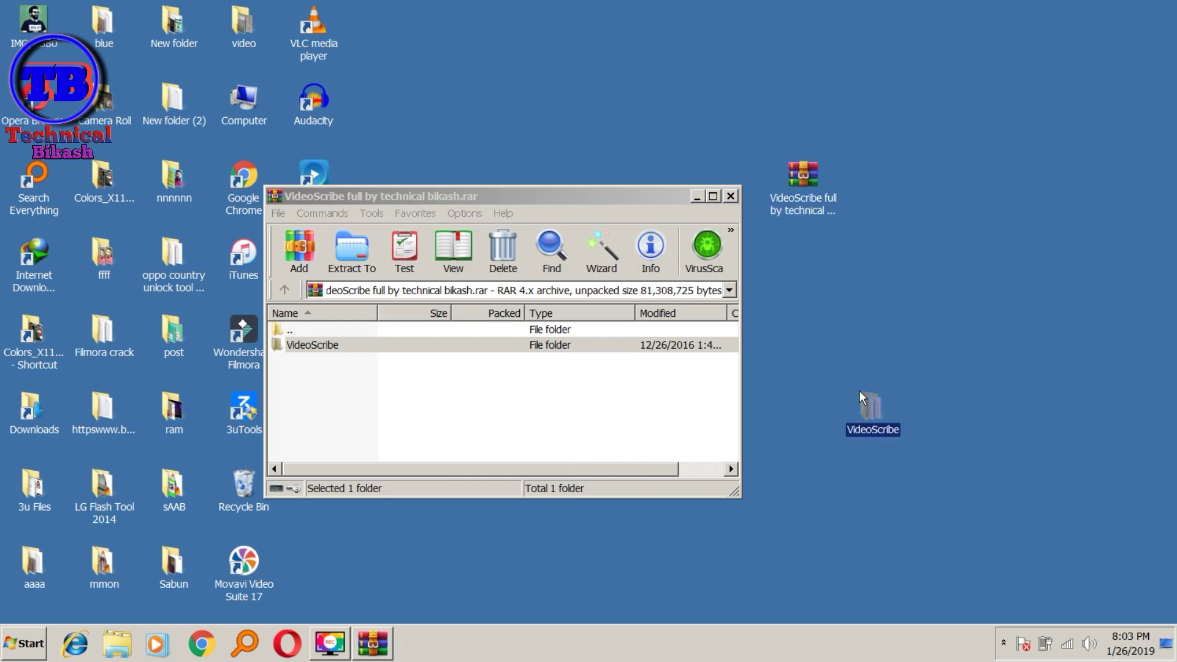
pyautogui.click(731, 196)
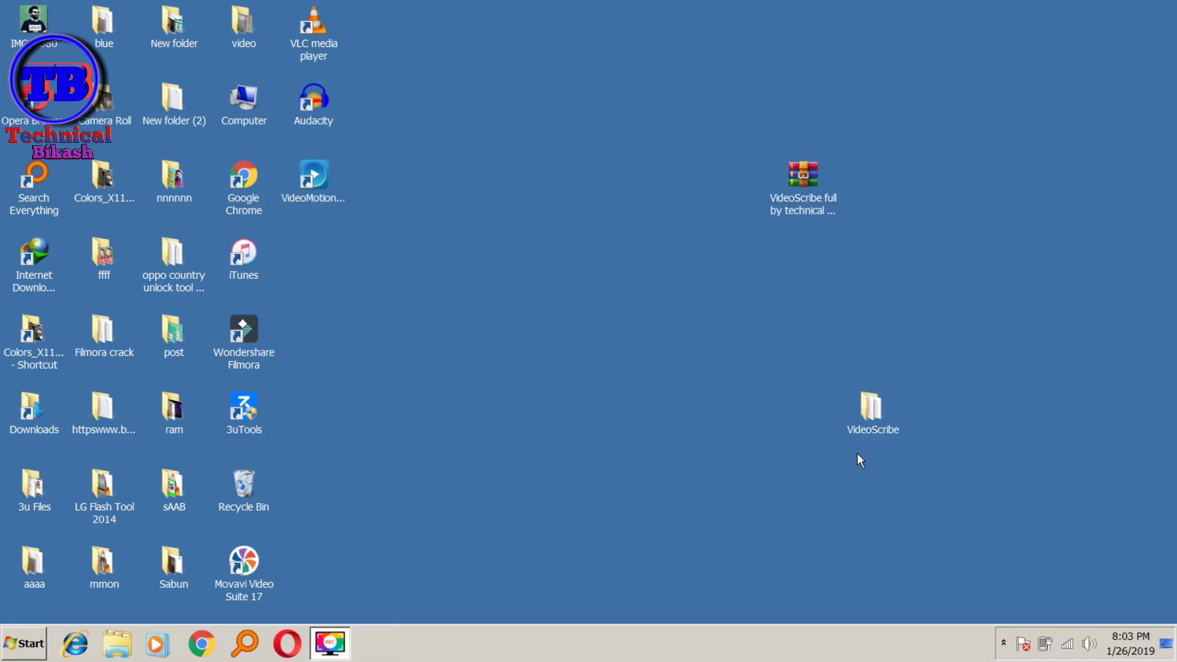
# Install Sparkol VideoScribe from the installer in the extracted VideoScribe folder, closing the web page it opens and finishing the setup wizard.
pyautogui.click(863, 427)
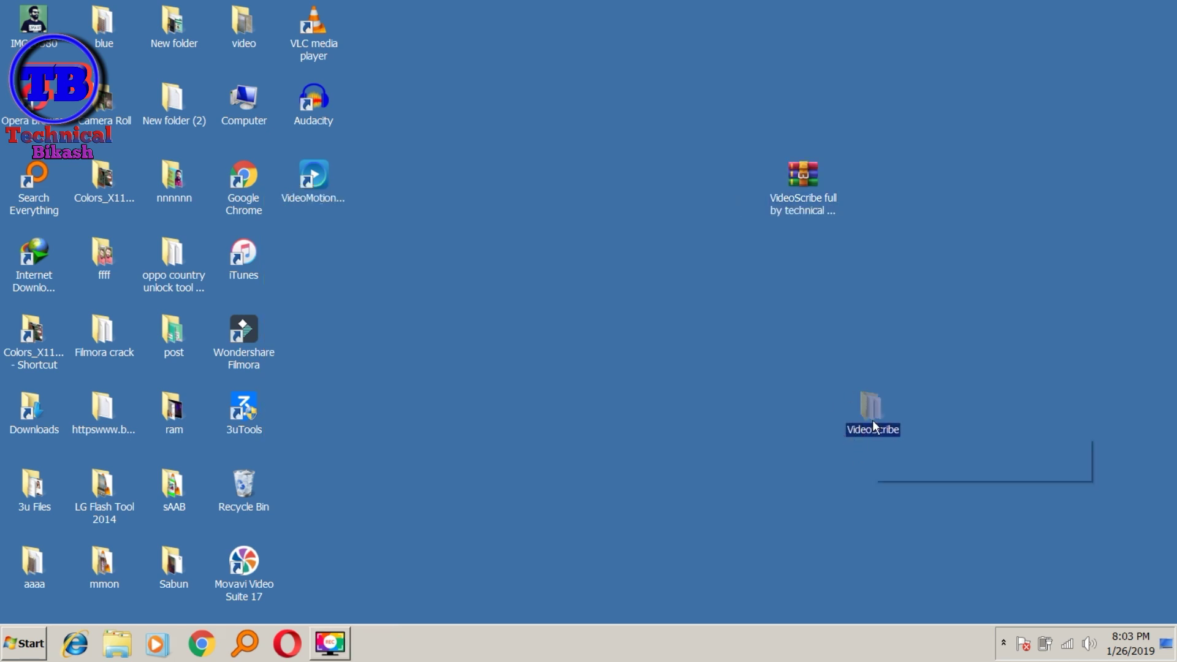
pyautogui.doubleClick(873, 419)
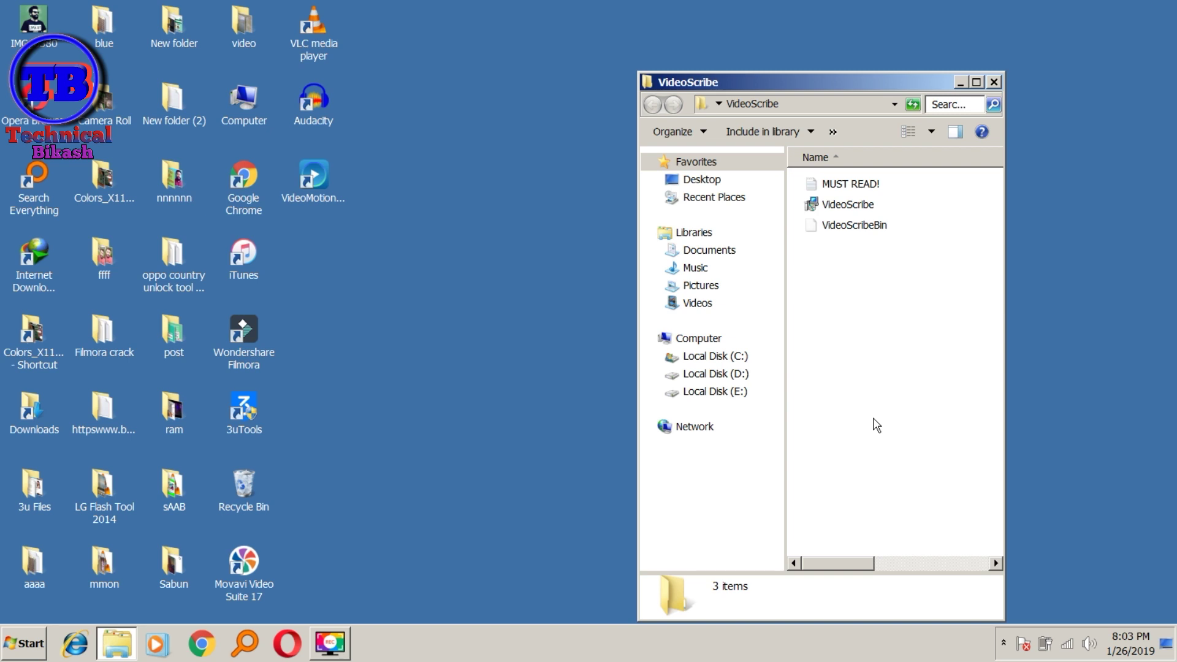
pyautogui.doubleClick(840, 207)
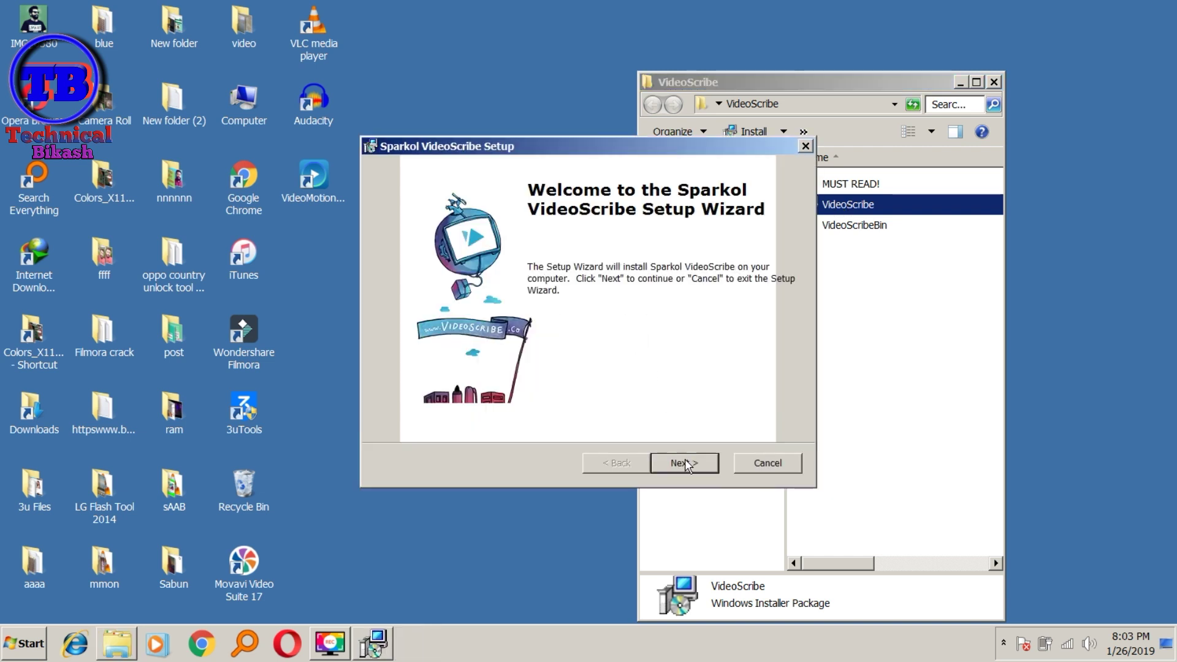
pyautogui.click(685, 462)
pyautogui.click(686, 464)
pyautogui.click(687, 462)
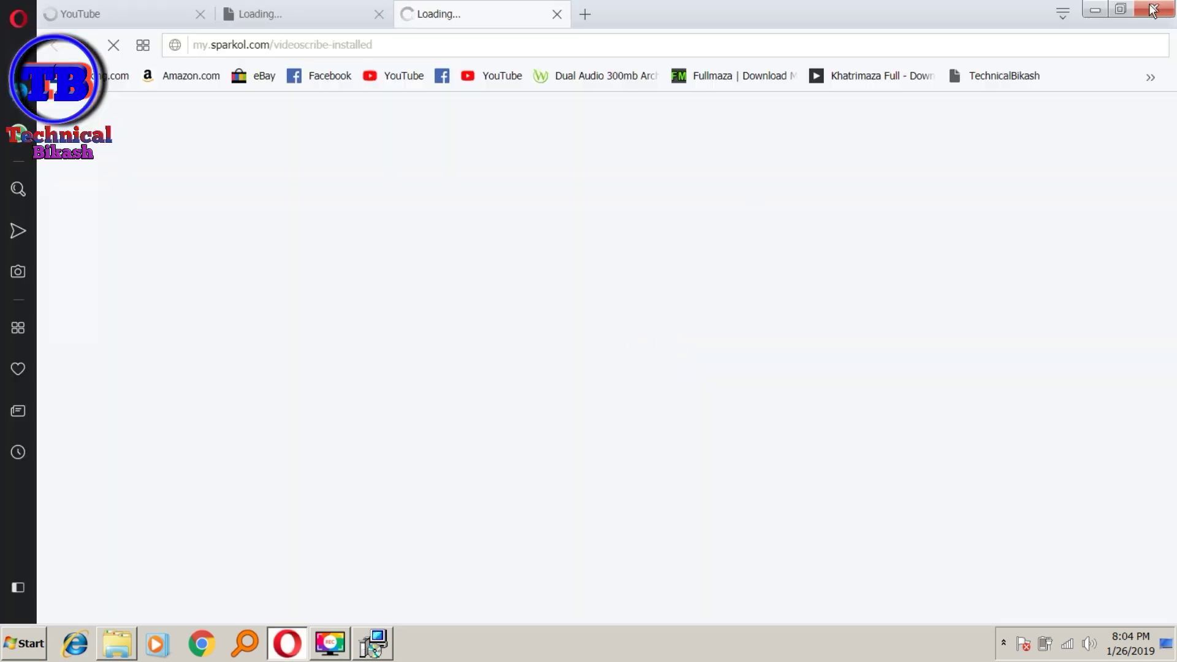
pyautogui.click(1152, 9)
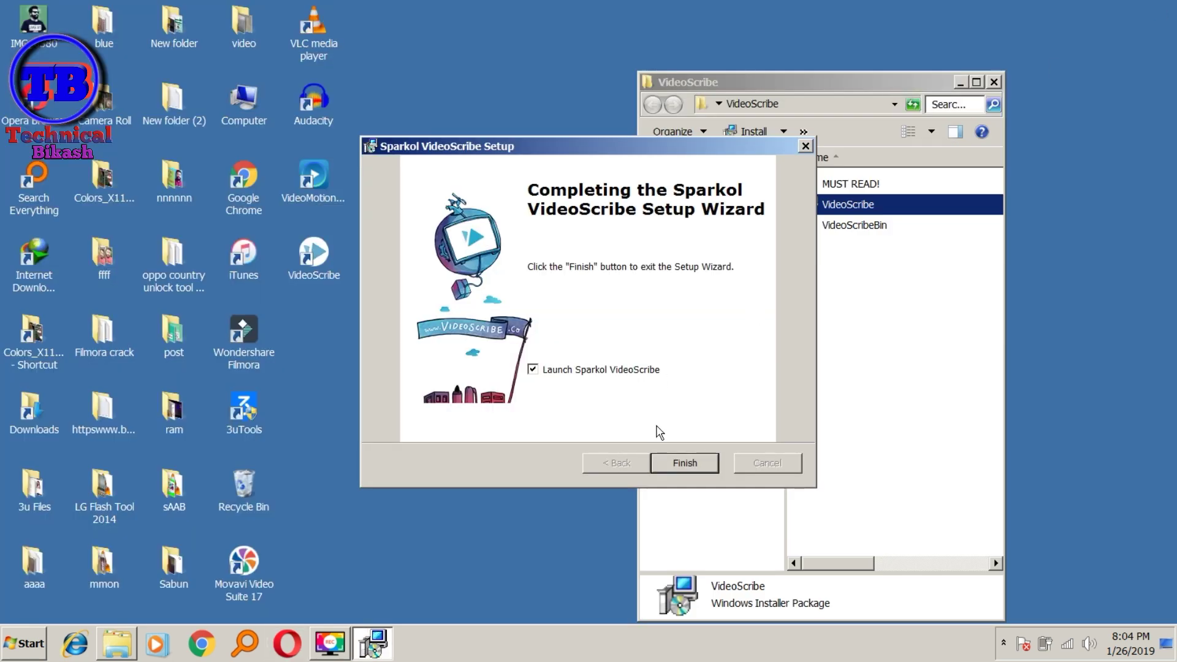
pyautogui.click(677, 463)
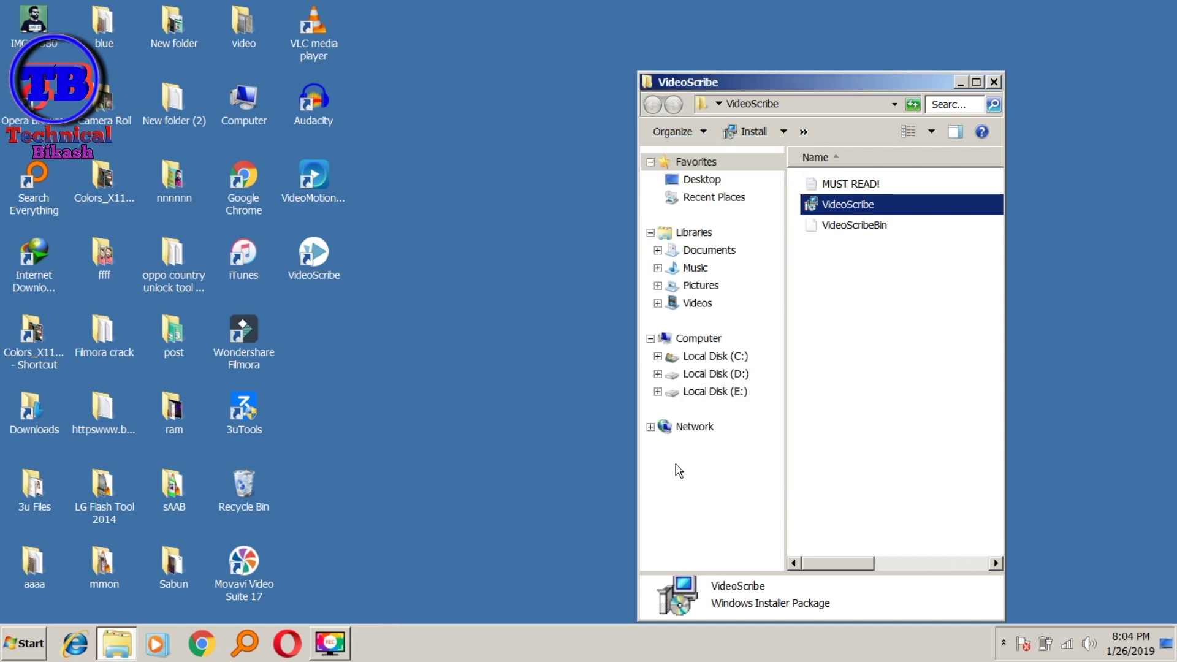
# Launch VideoScribe, try to log in with the email and password left blank, and exit the program.
pyautogui.doubleClick(313, 284)
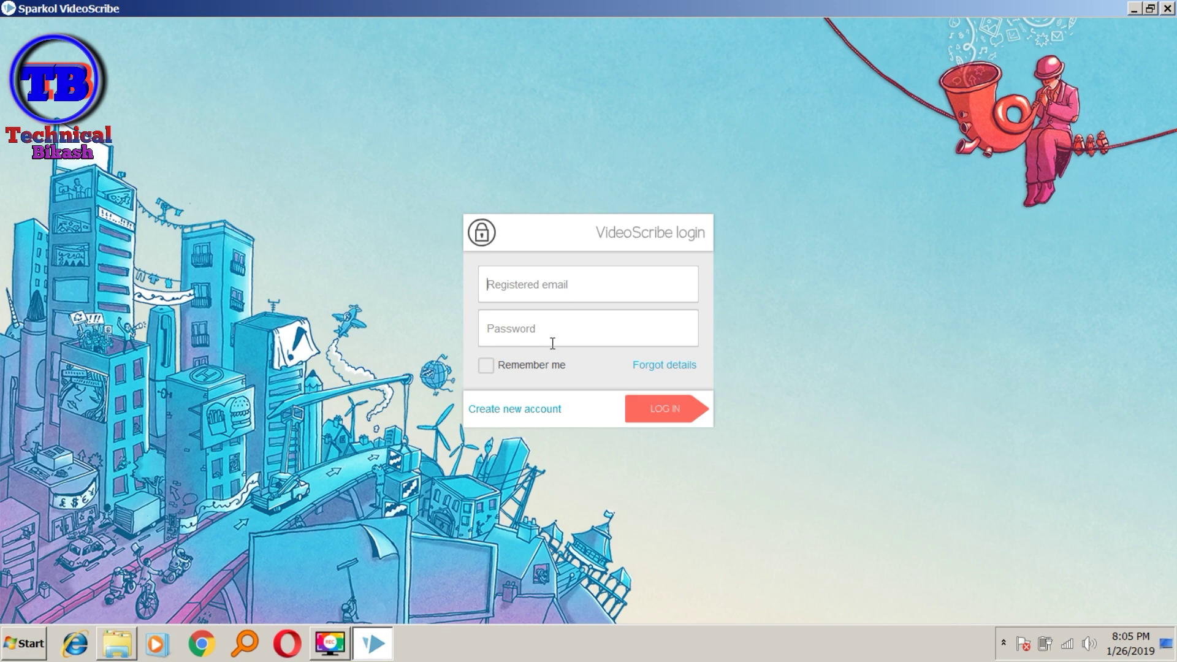
pyautogui.click(655, 402)
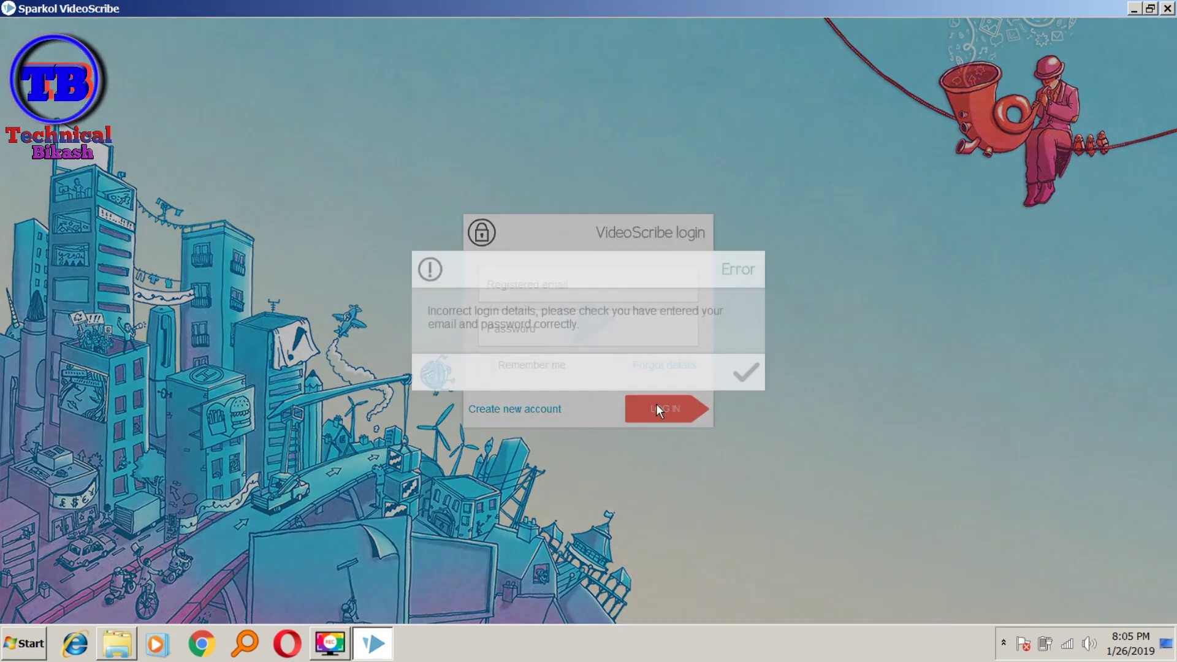
pyautogui.click(742, 375)
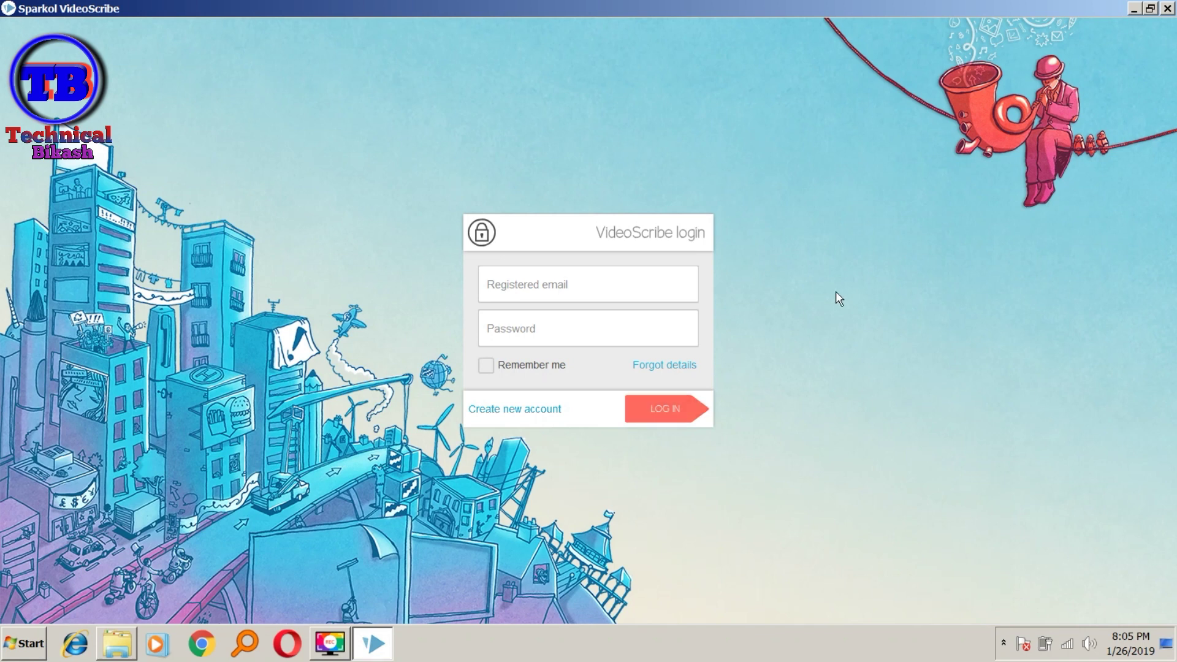
pyautogui.click(1167, 9)
pyautogui.click(677, 392)
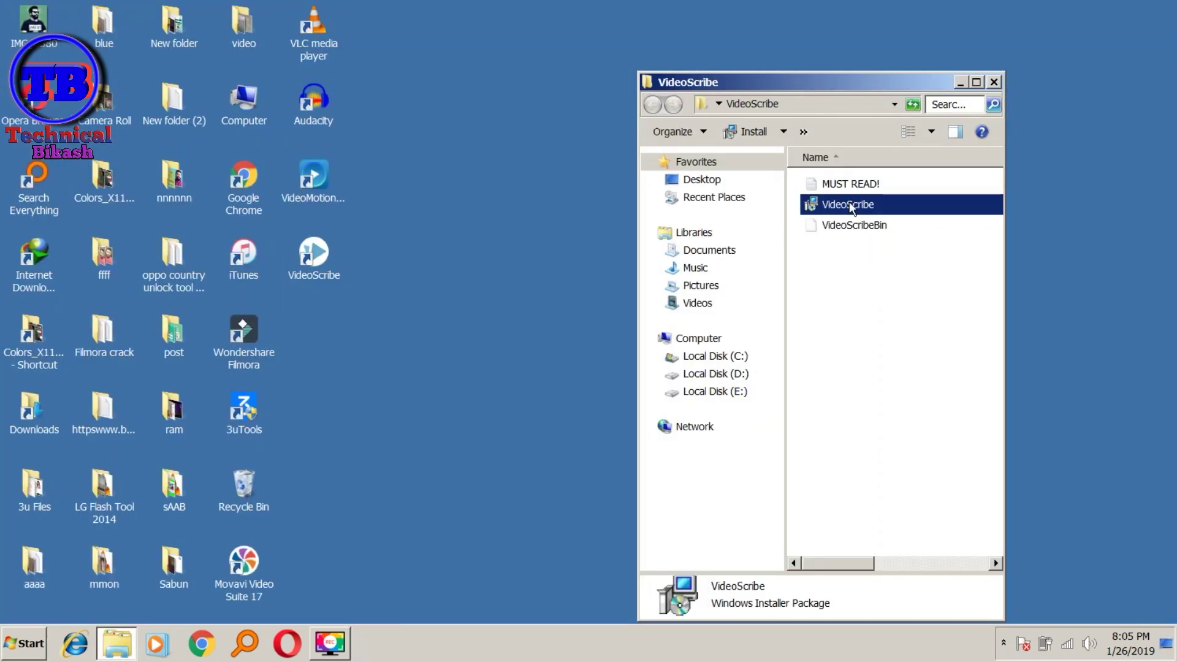
# Copy VideoScribeBin from the extracted folder into the Sparkol VideoScribe installation folder, replacing the existing file with administrator permission.
pyautogui.click(851, 227)
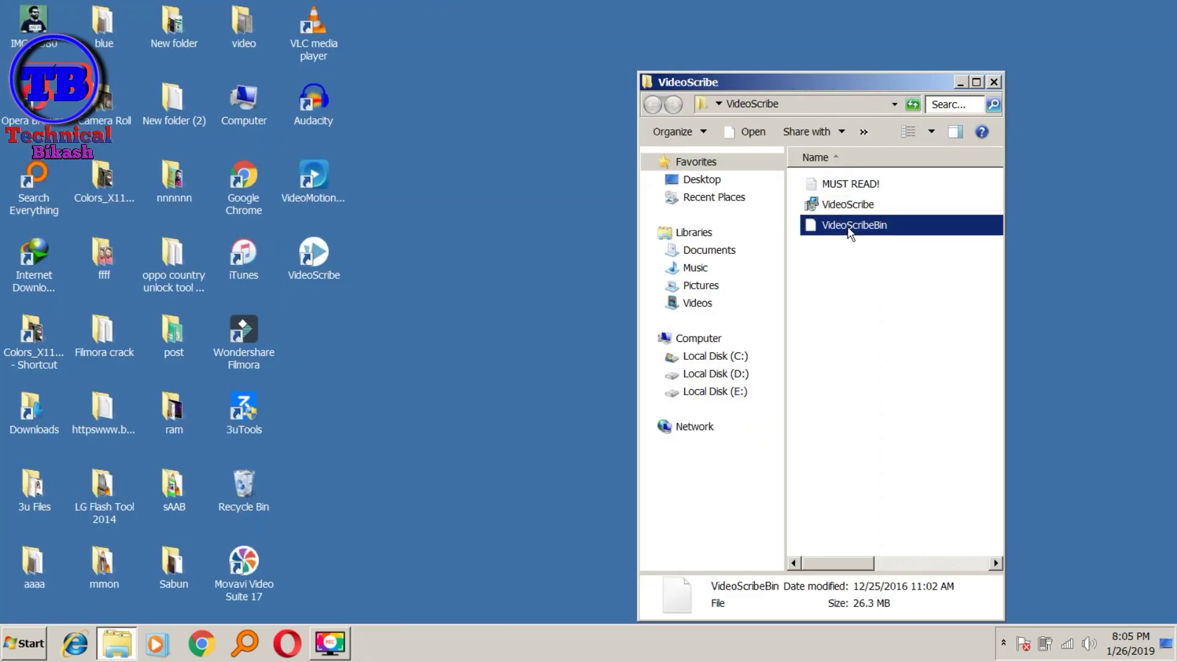
pyautogui.rightClick(850, 228)
pyautogui.click(873, 398)
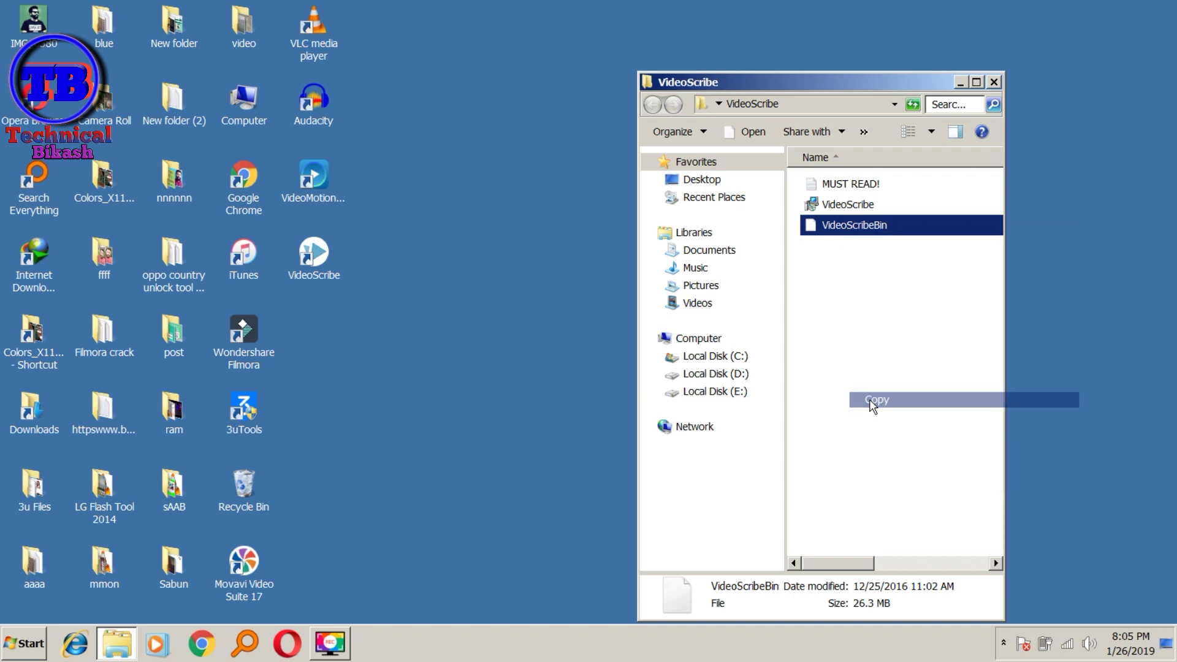
pyautogui.click(324, 272)
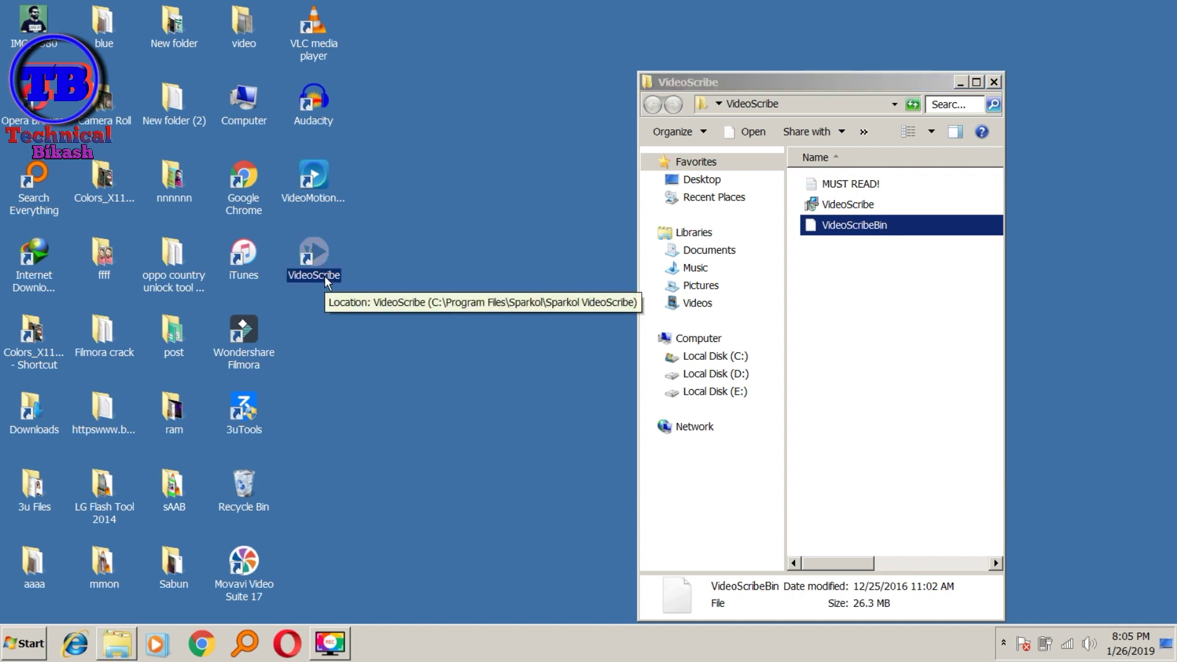
pyautogui.rightClick(325, 275)
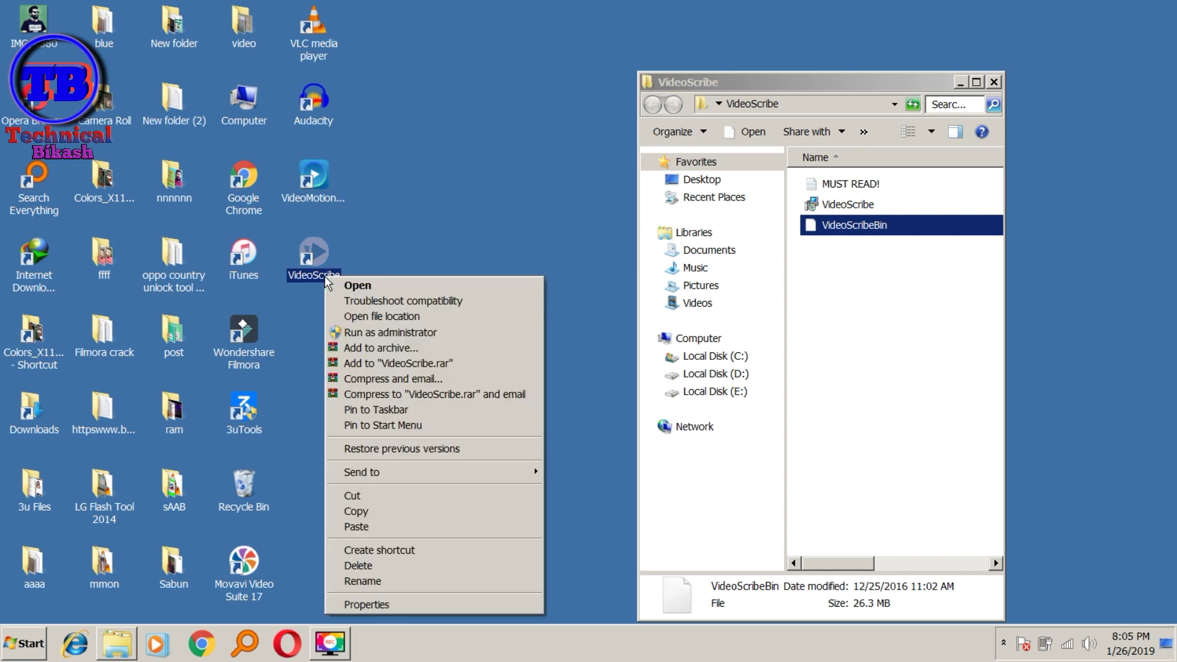
pyautogui.click(351, 319)
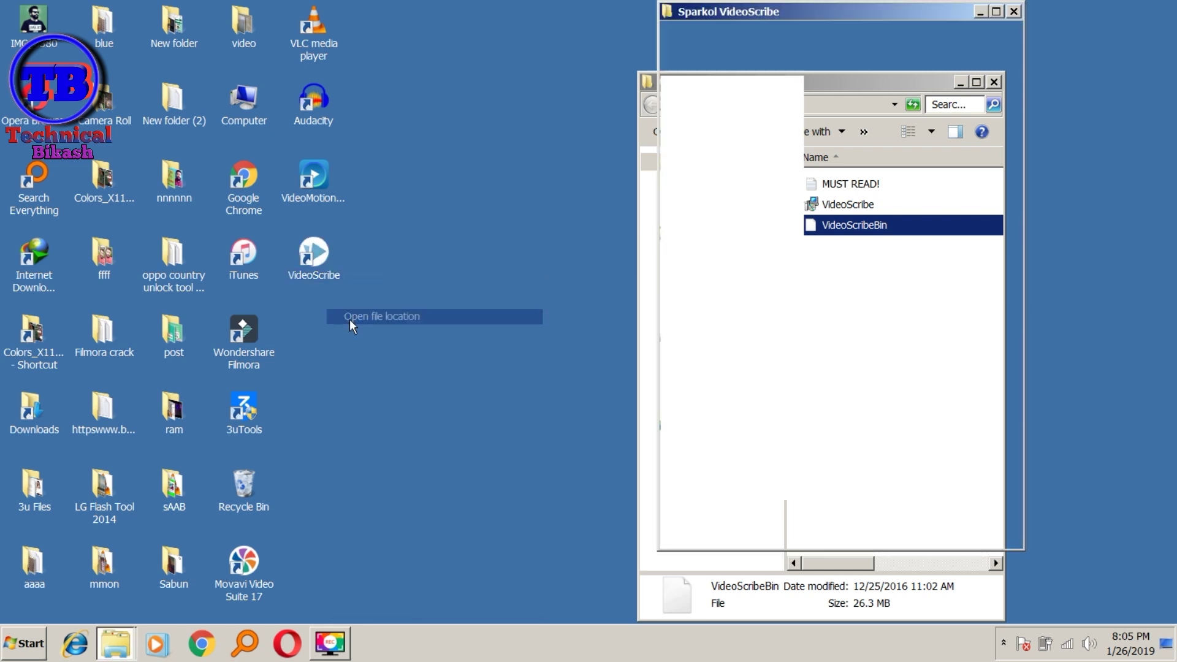
pyautogui.rightClick(918, 301)
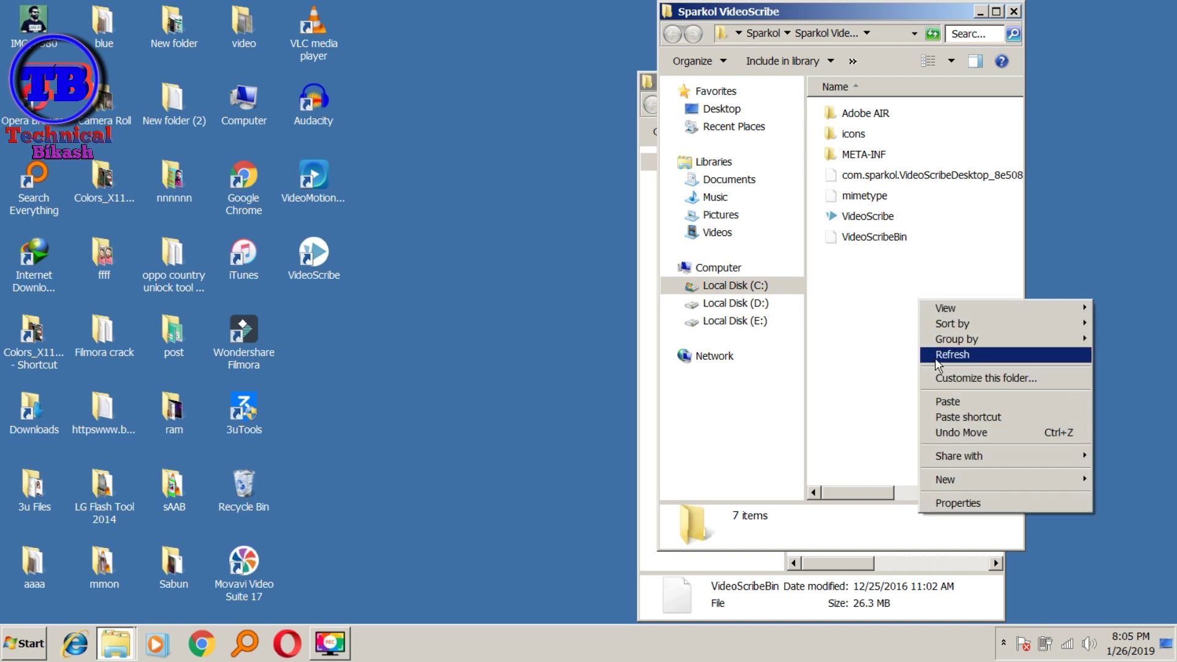
pyautogui.click(940, 399)
pyautogui.click(593, 223)
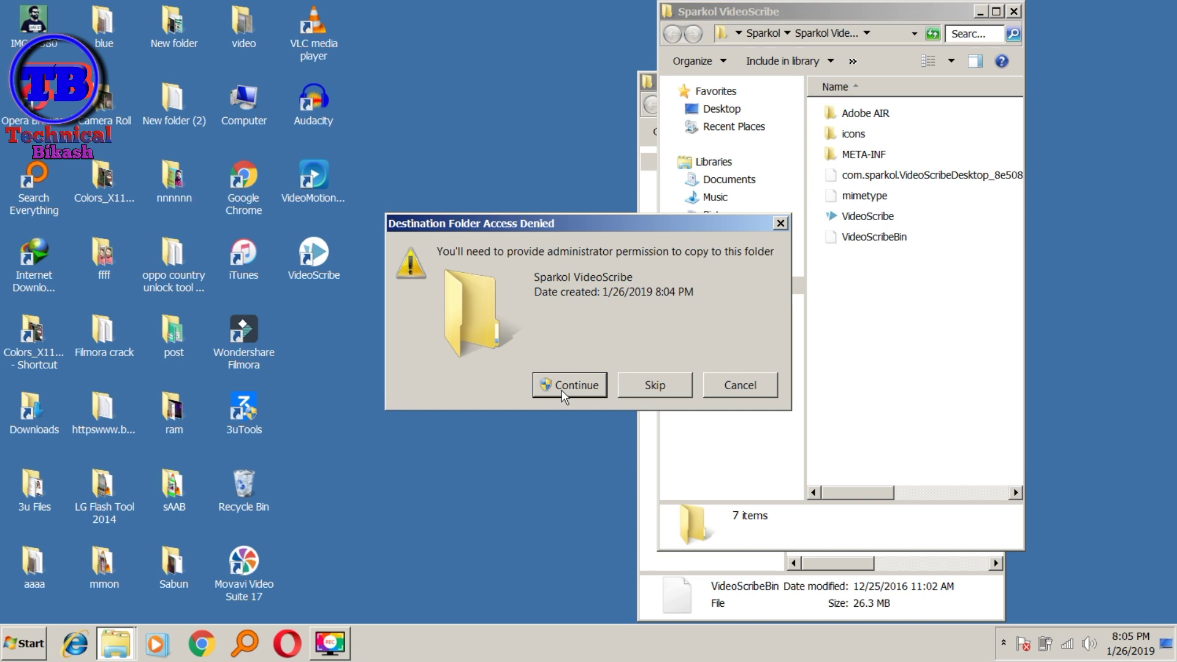
pyautogui.click(562, 386)
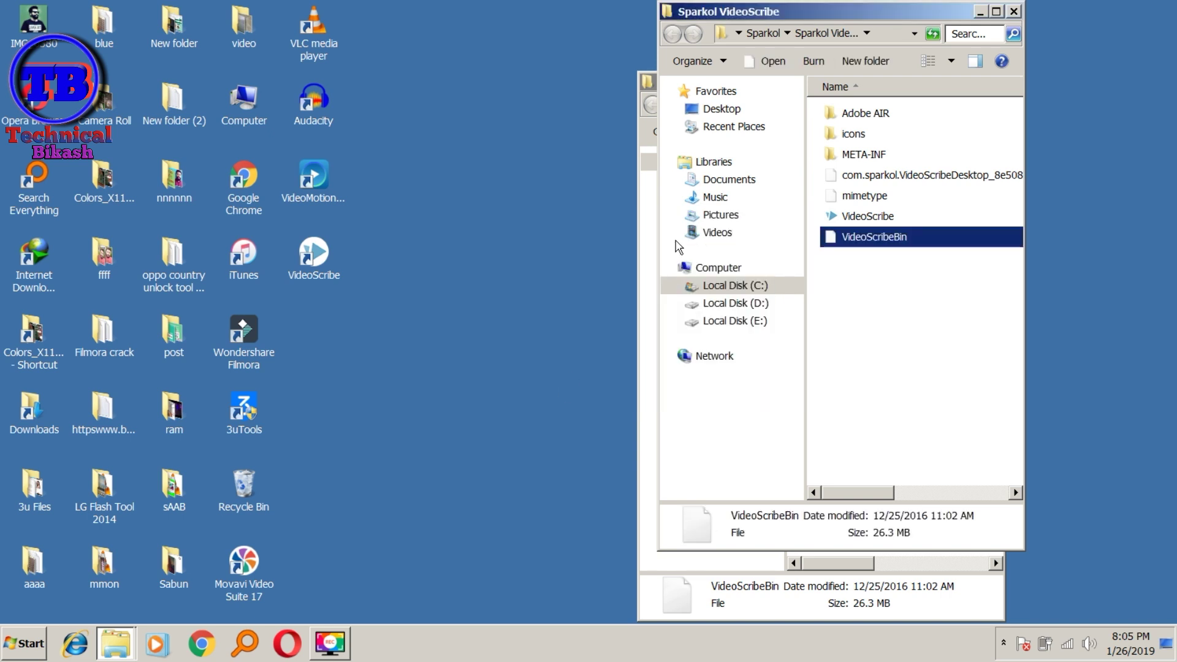
pyautogui.click(1014, 11)
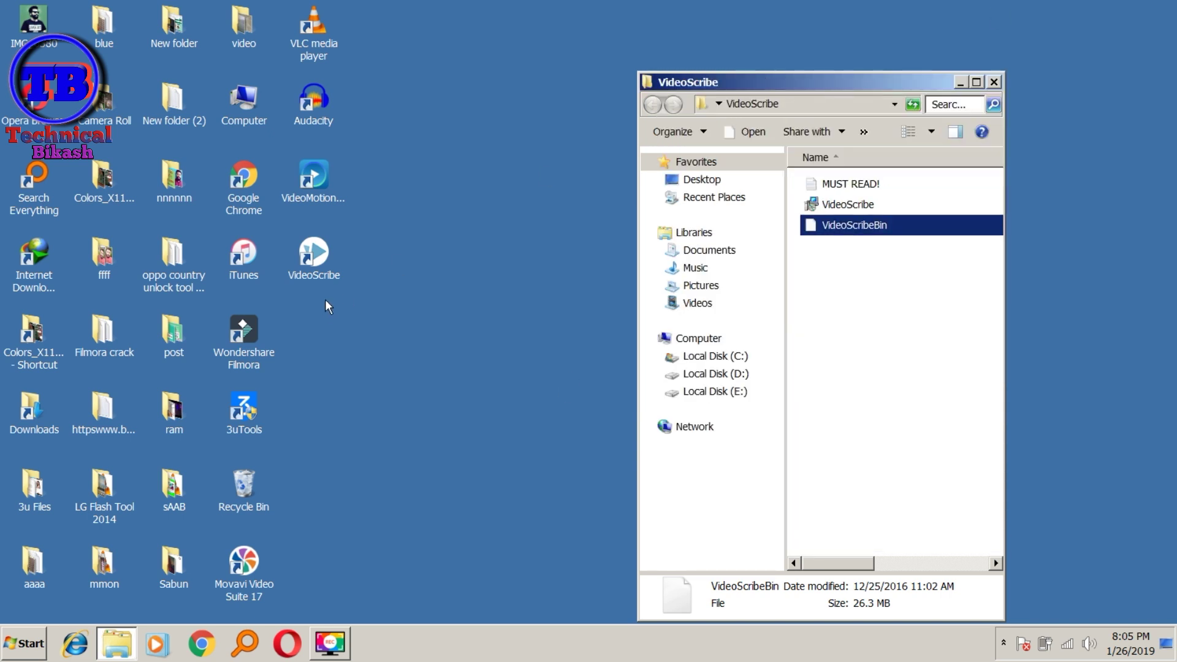
# Launch VideoScribe, log in with the credentials left blank, and dismiss the how-to, offline usage and application update dialogs.
pyautogui.doubleClick(322, 277)
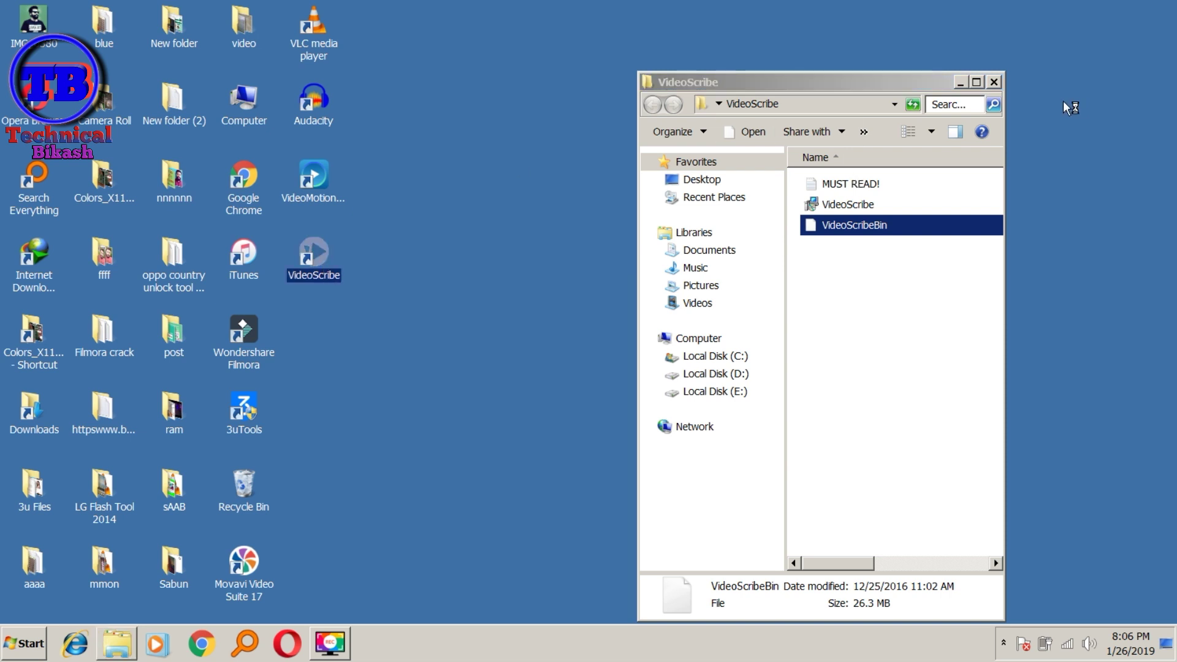
pyautogui.click(993, 82)
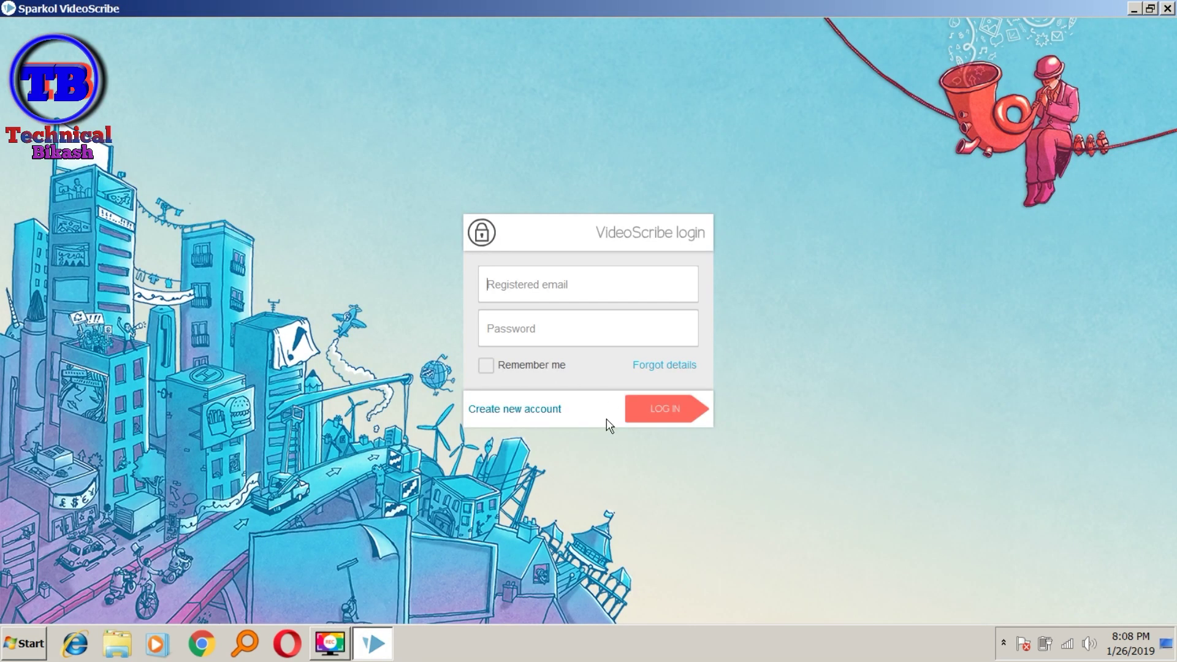
pyautogui.click(662, 411)
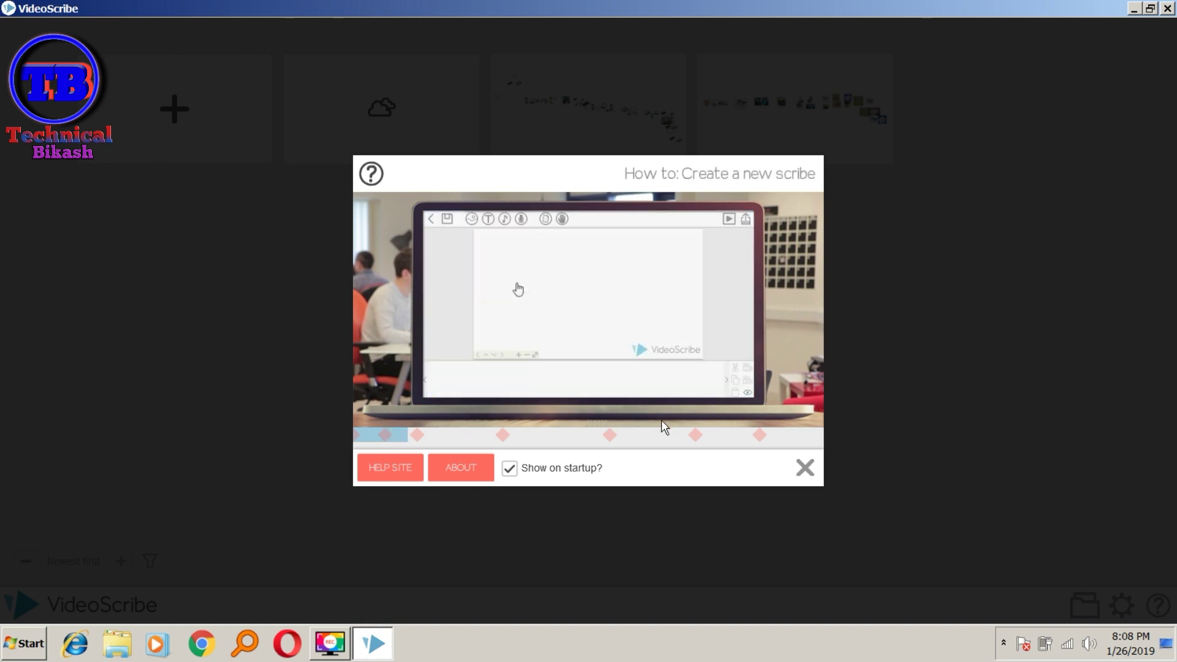
pyautogui.click(800, 473)
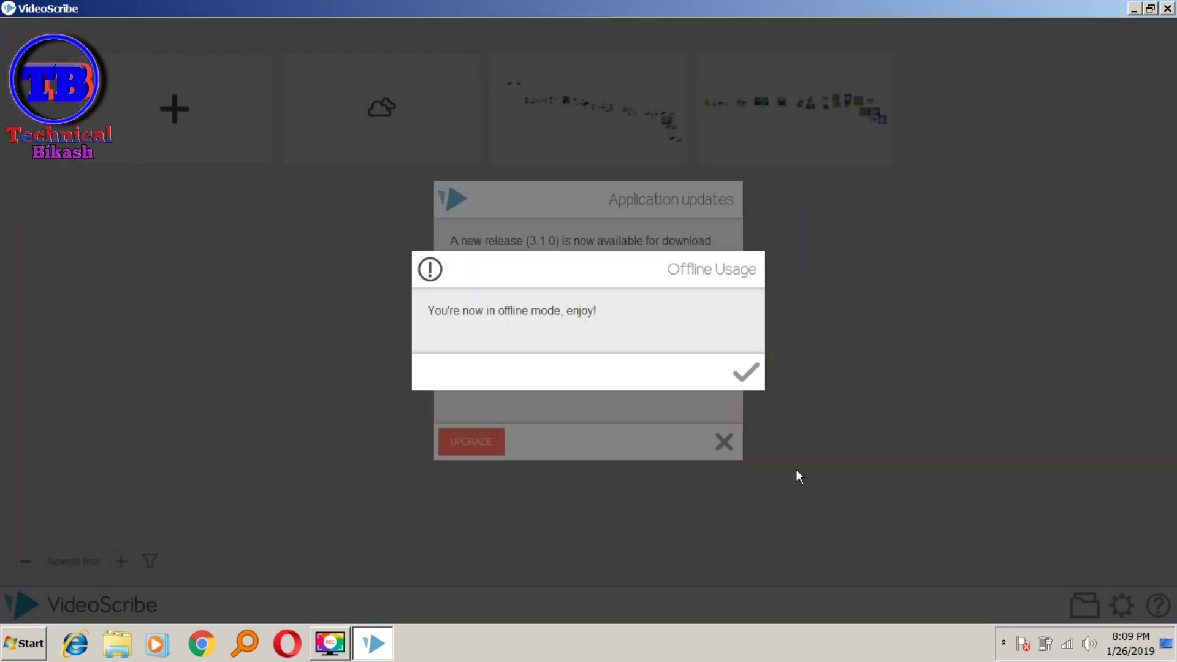
pyautogui.click(746, 373)
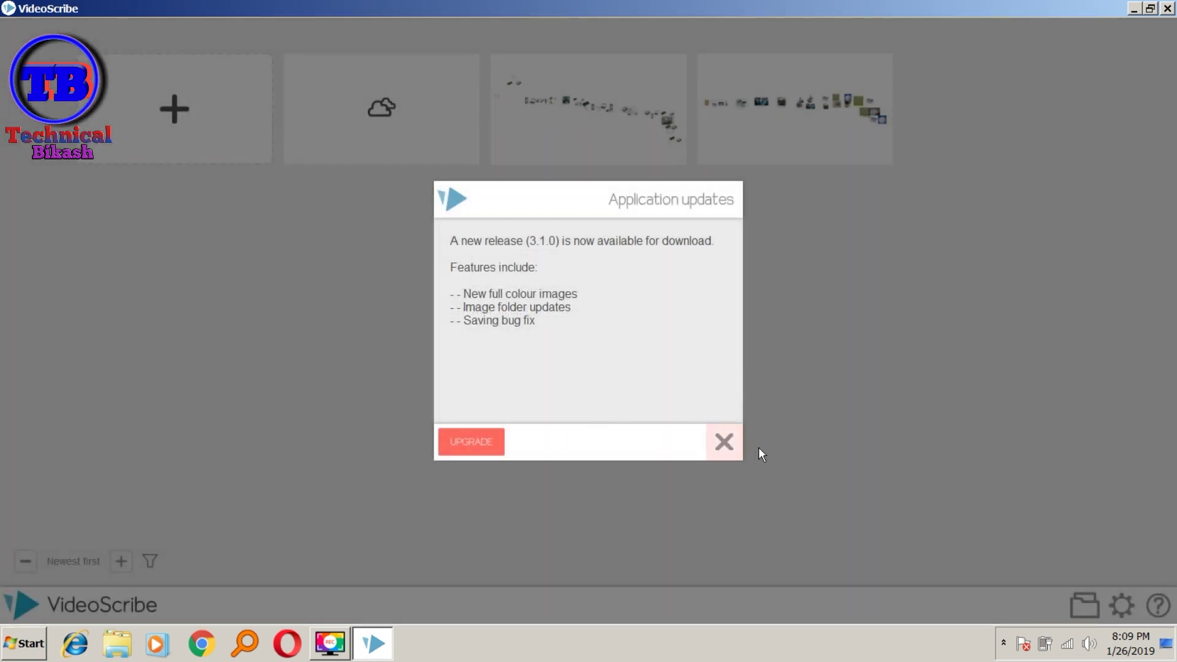
pyautogui.click(724, 442)
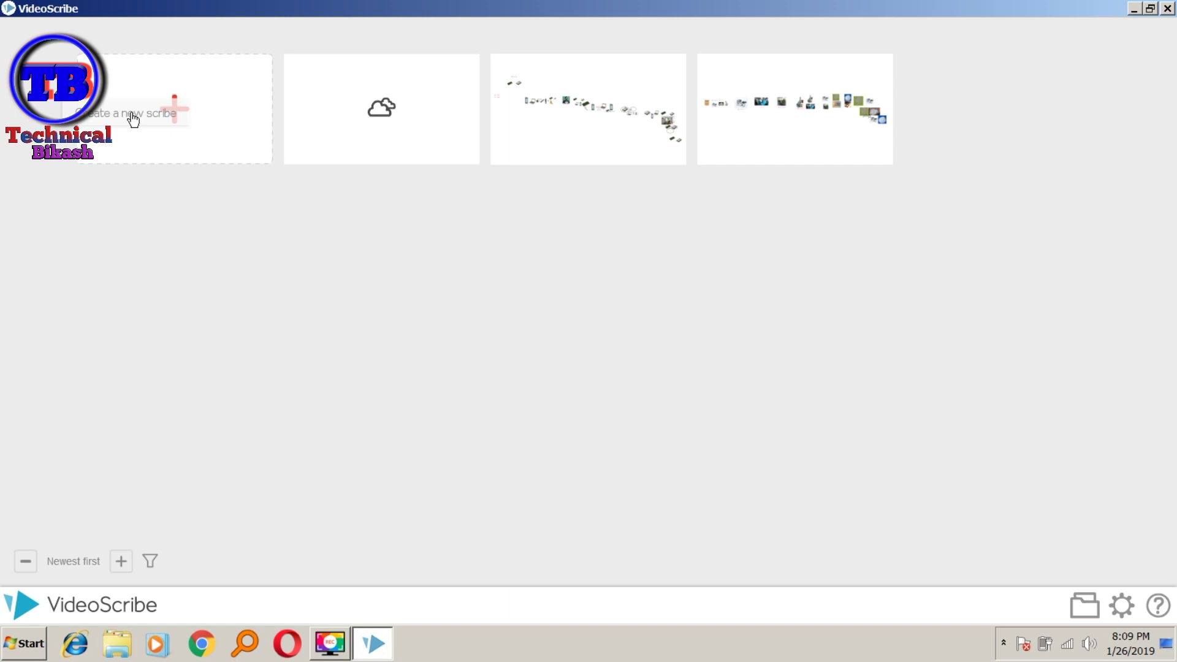
# Create a new scribe, add the coloured flat-capped cartoon boy from an image search for "boy", and shrink it on the canvas.
pyautogui.click(178, 124)
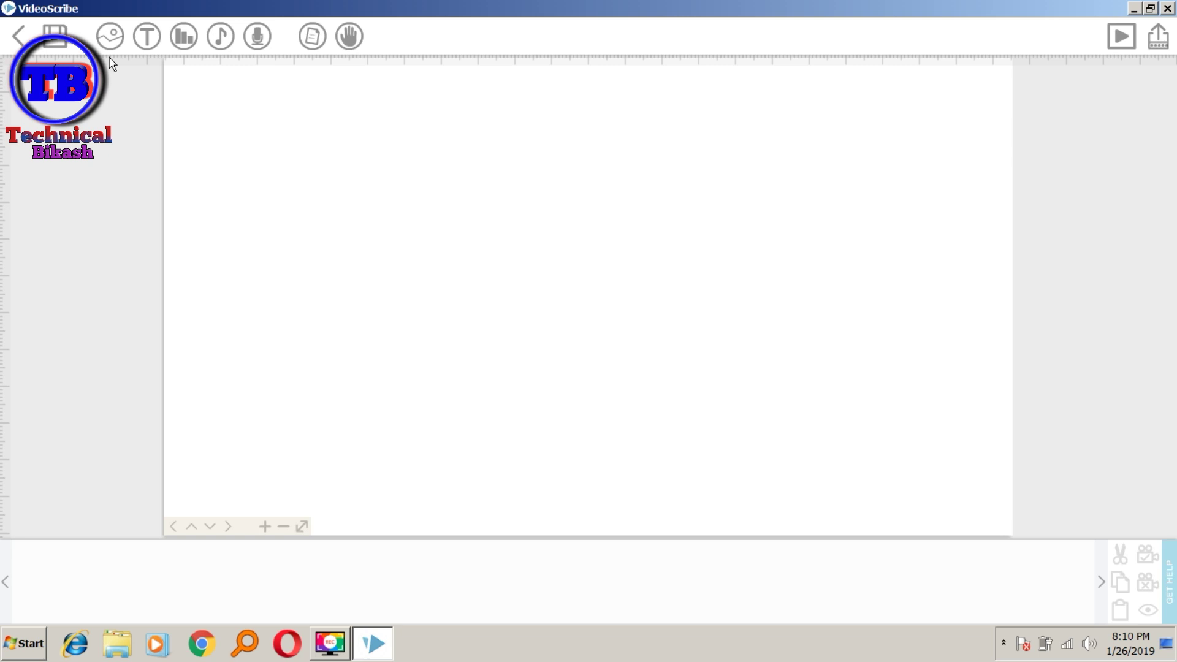
pyautogui.click(112, 38)
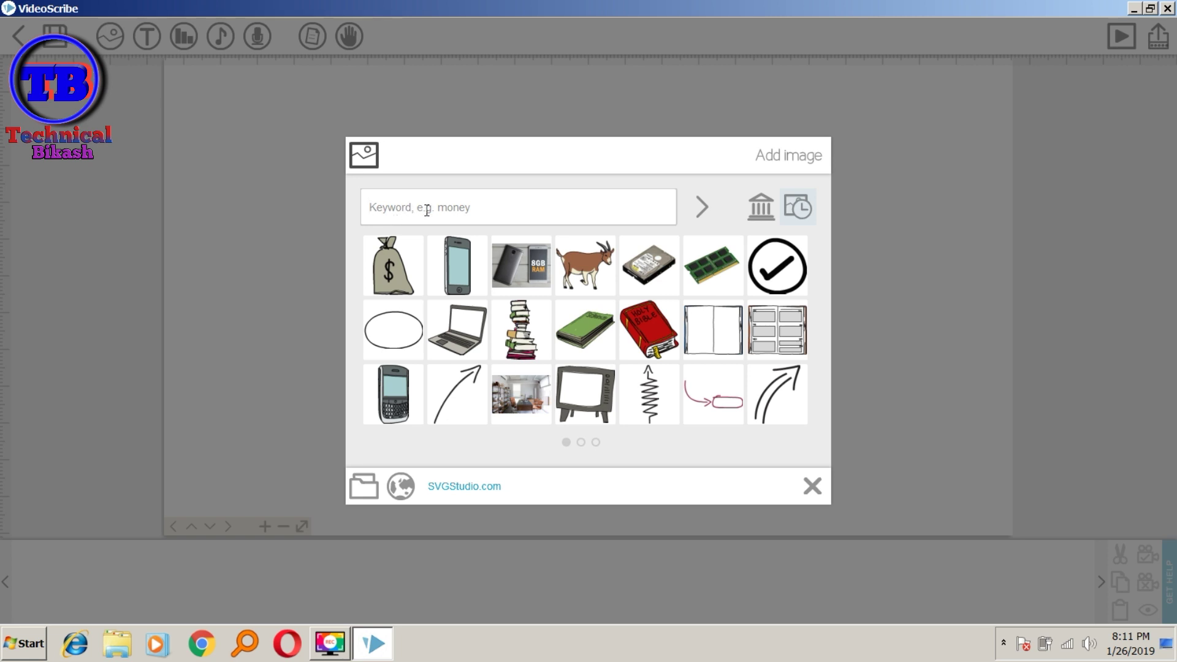
pyautogui.write('gjhg')
pyautogui.press('Return')
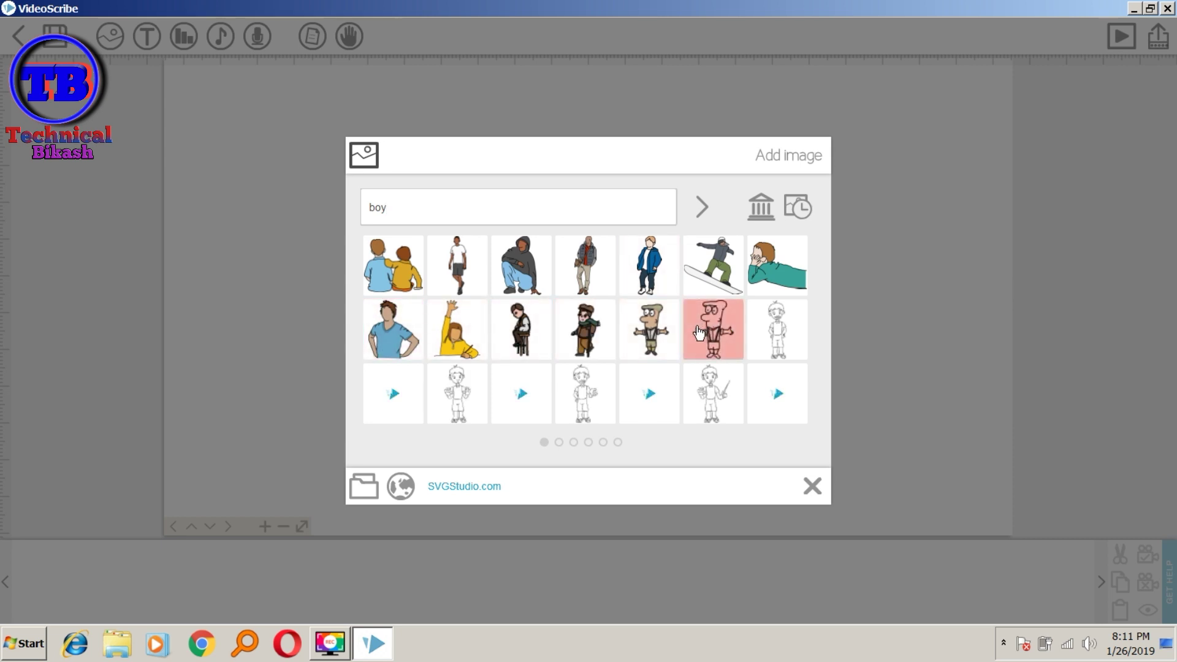
pyautogui.click(656, 344)
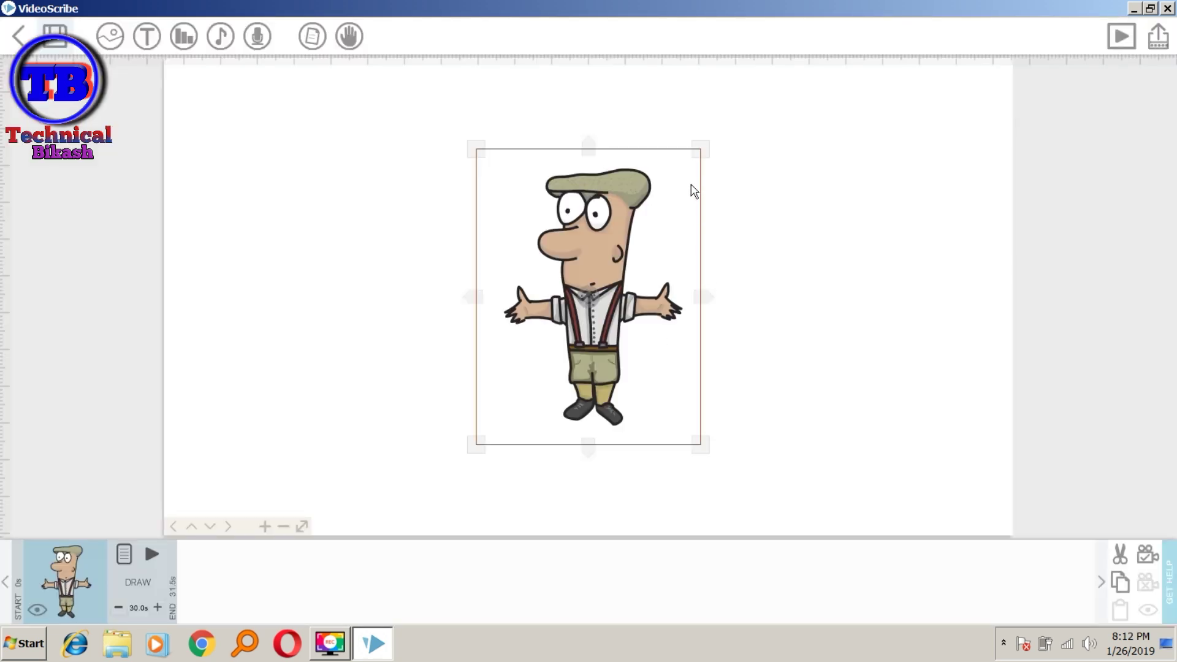
pyautogui.moveTo(700, 161); pyautogui.dragTo(672, 253)
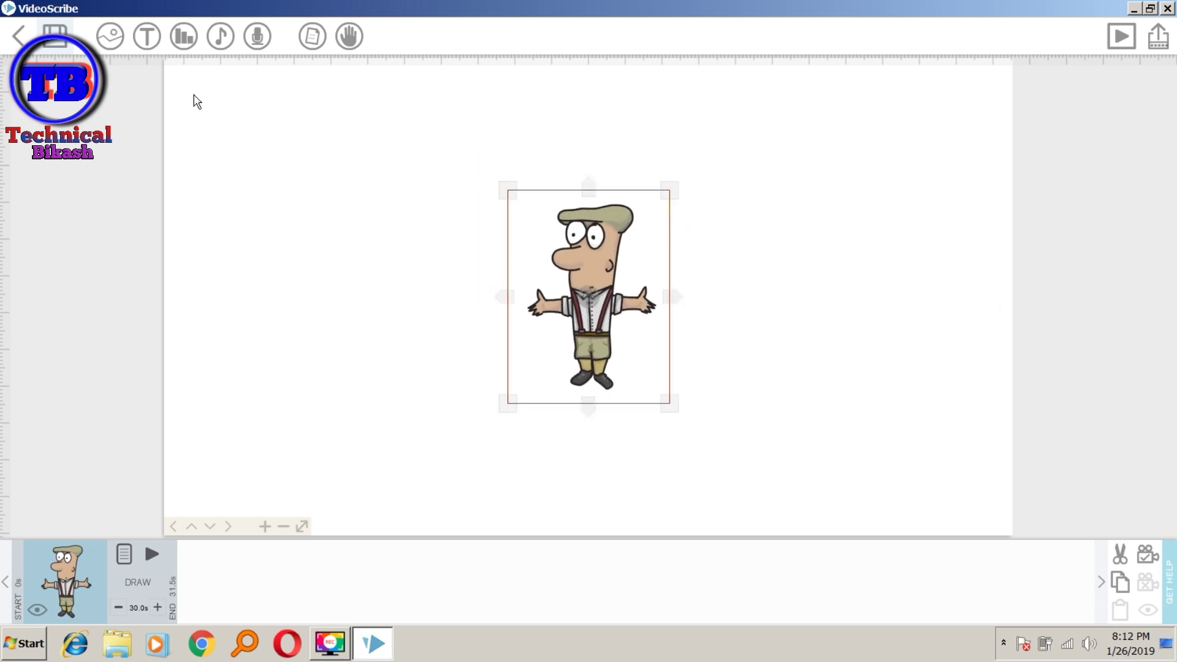
# Browse the base image library's category pages and look through the images in the Arrows category.
pyautogui.click(109, 37)
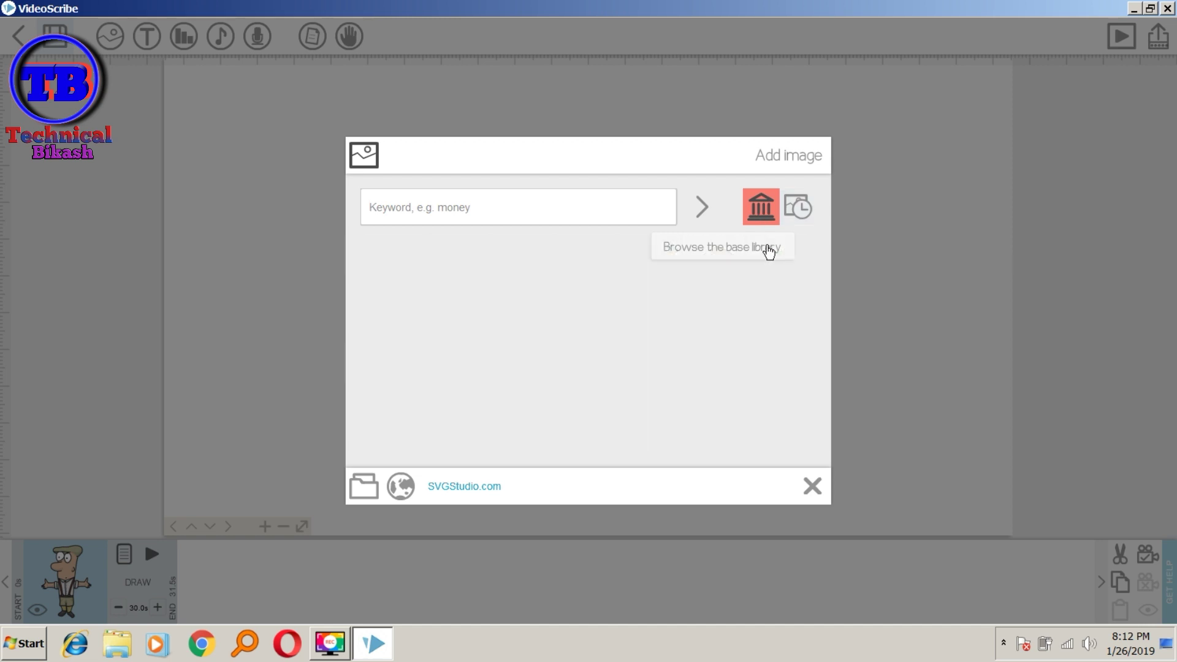
pyautogui.click(766, 217)
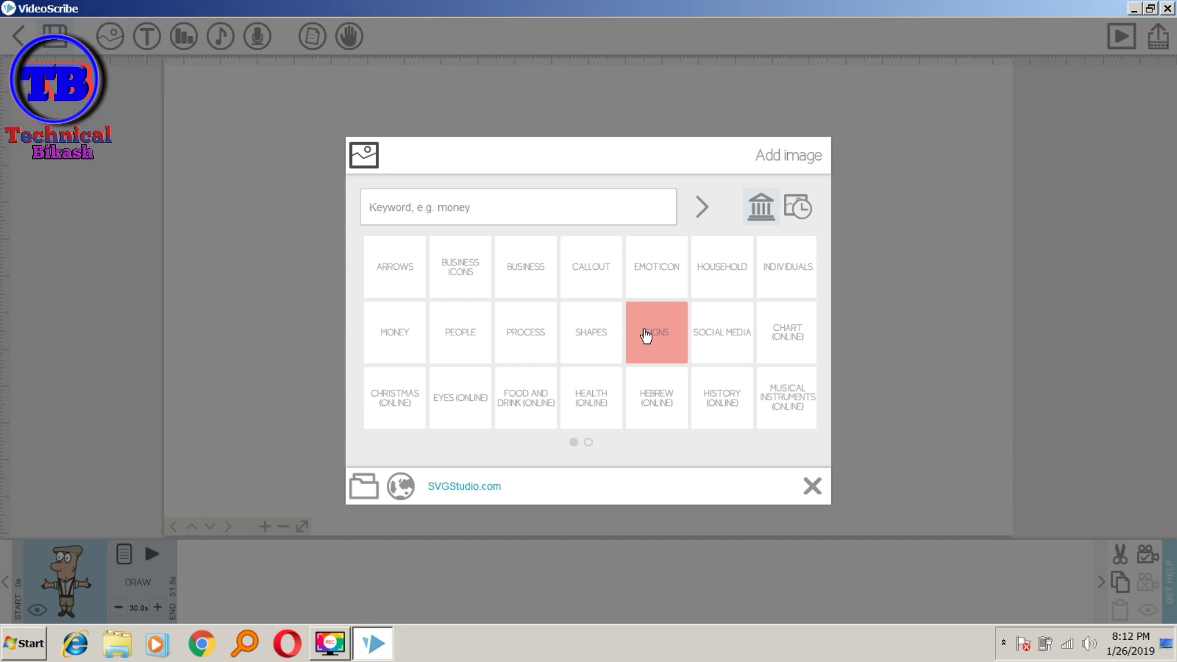
pyautogui.click(589, 443)
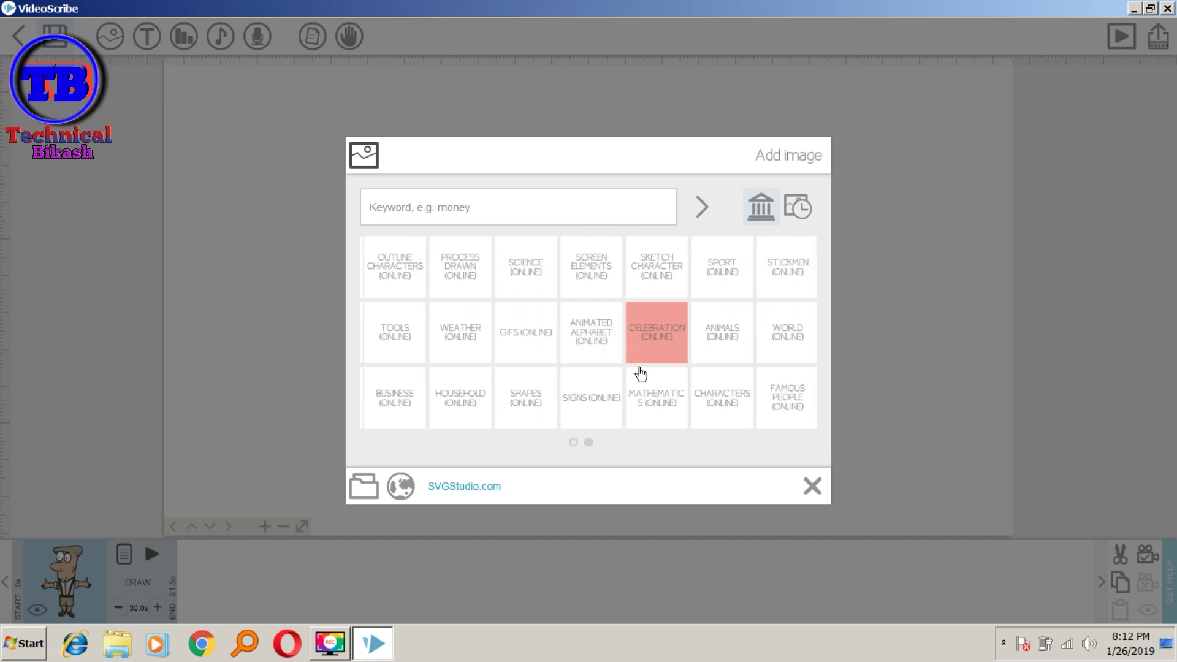
pyautogui.click(573, 441)
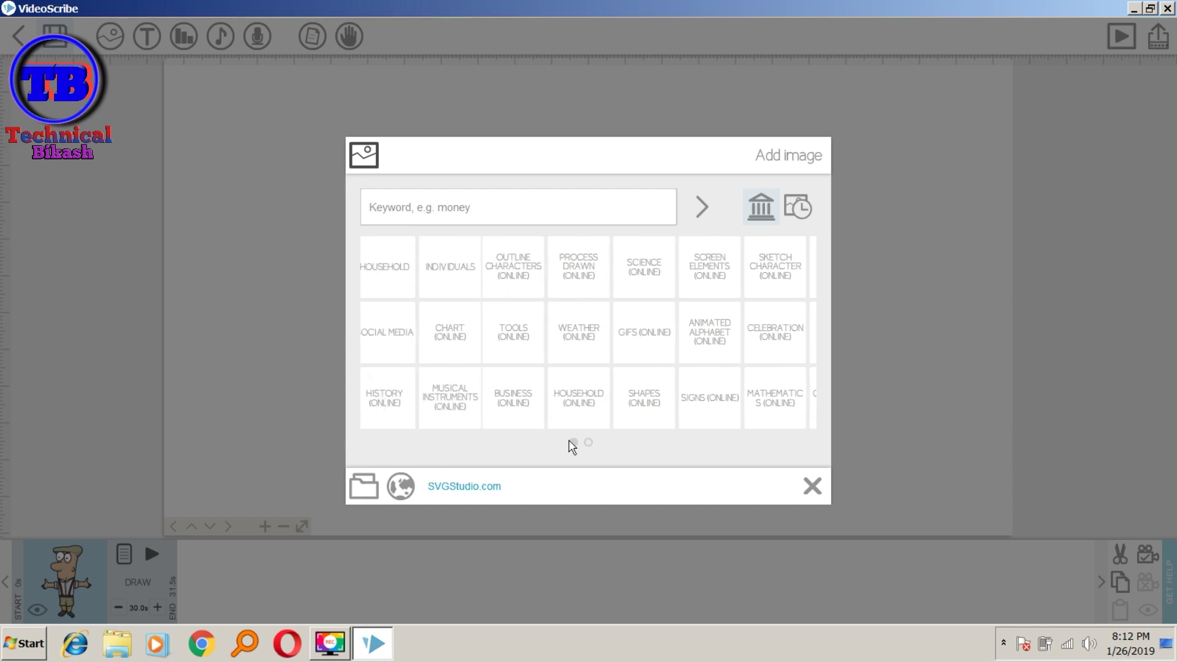
pyautogui.click(423, 288)
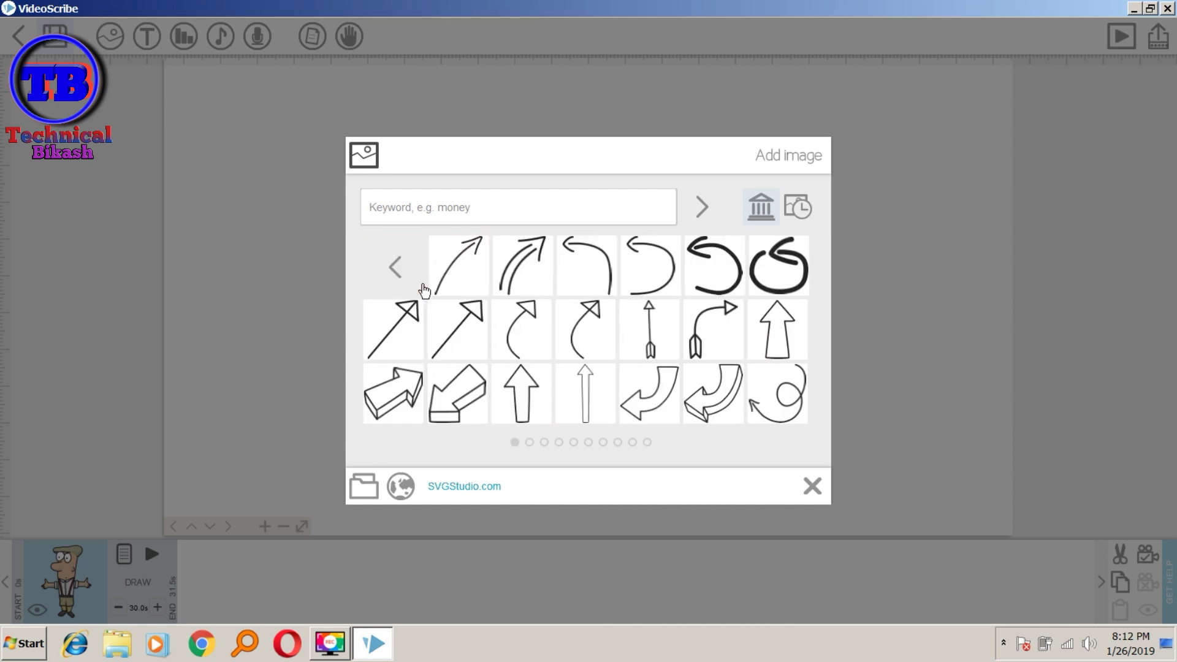
pyautogui.click(531, 442)
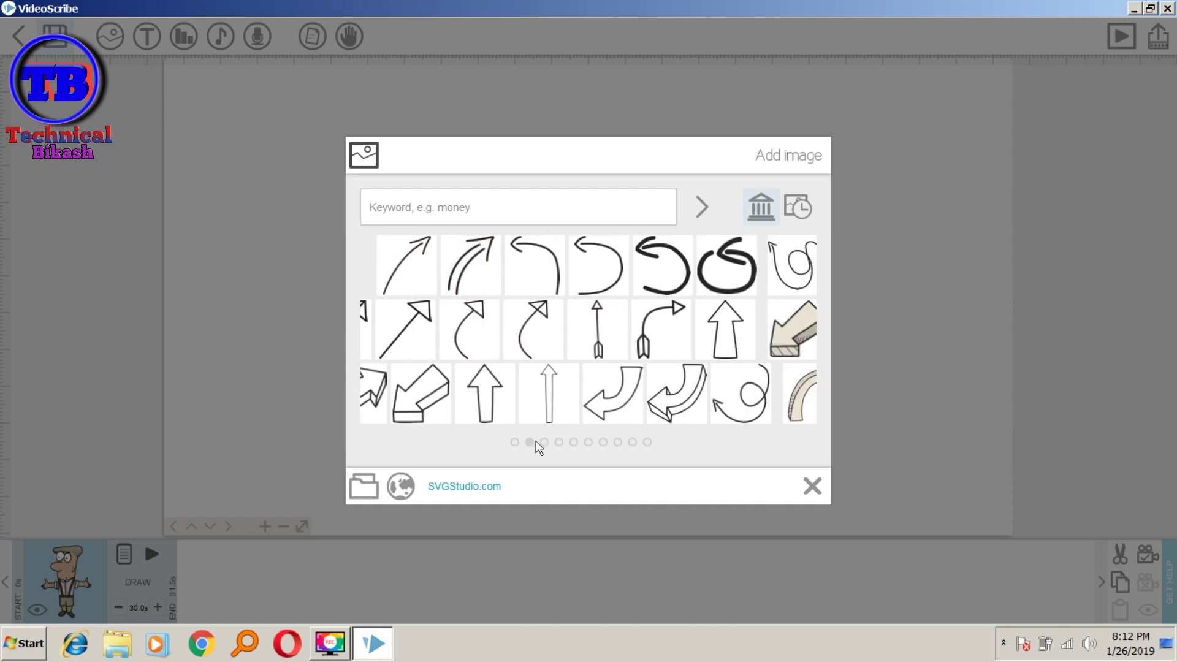
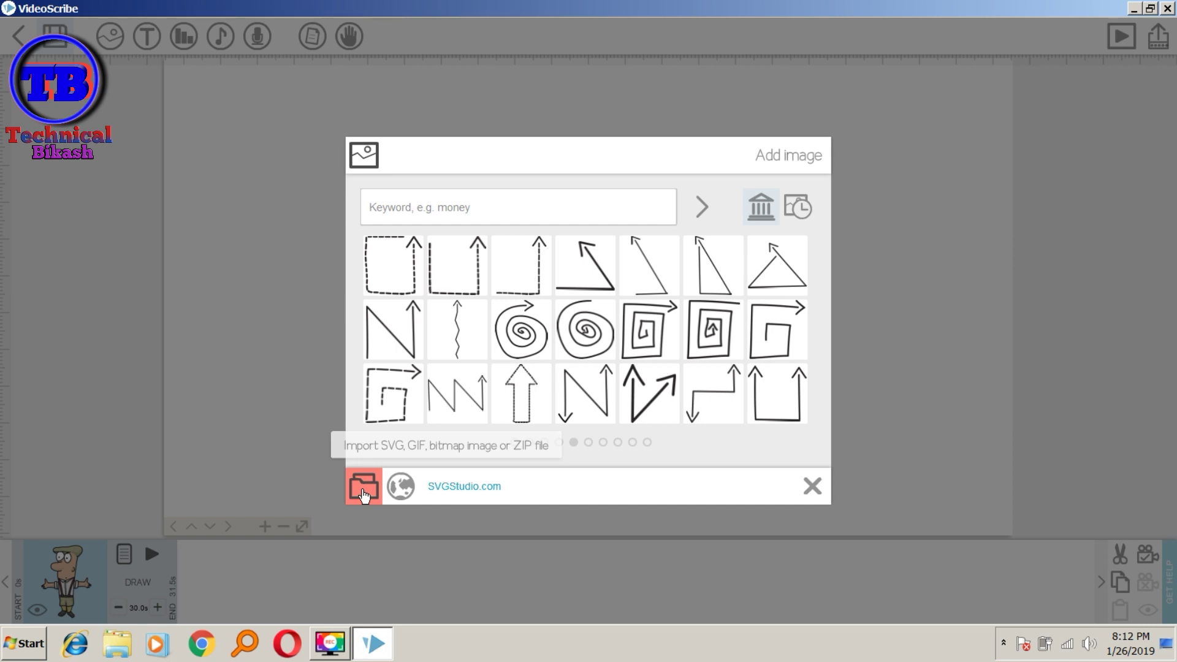
# Look through the local disks for an image file to import, and close the image picker without adding anything.
pyautogui.click(364, 496)
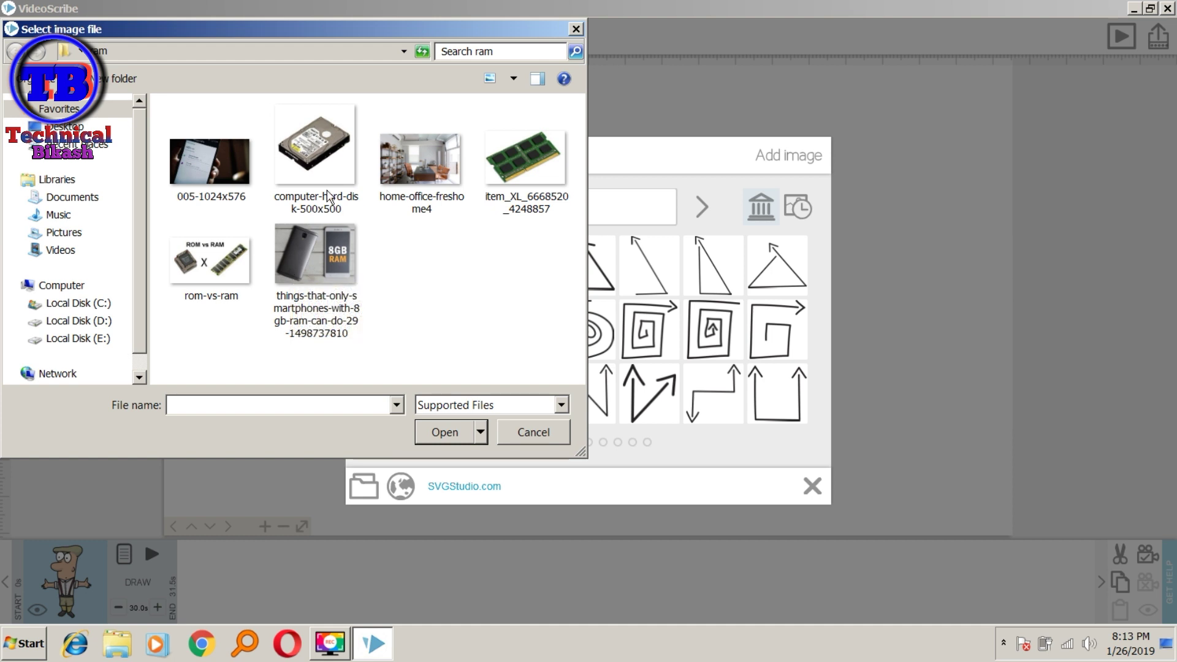
pyautogui.click(100, 304)
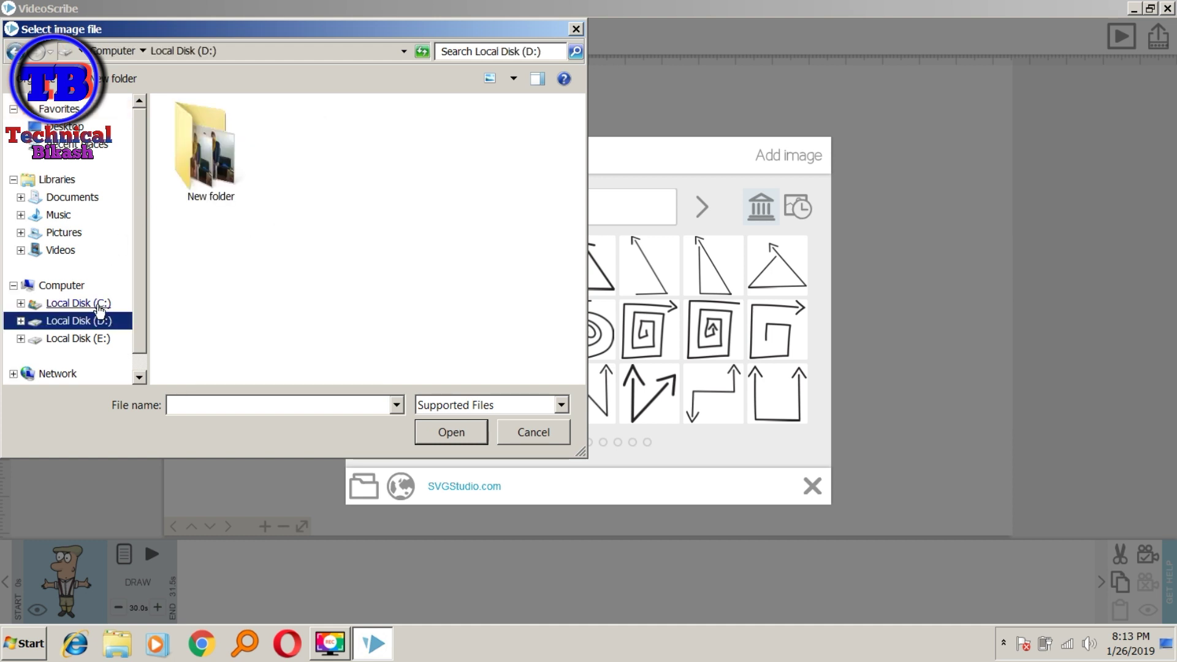
pyautogui.click(538, 436)
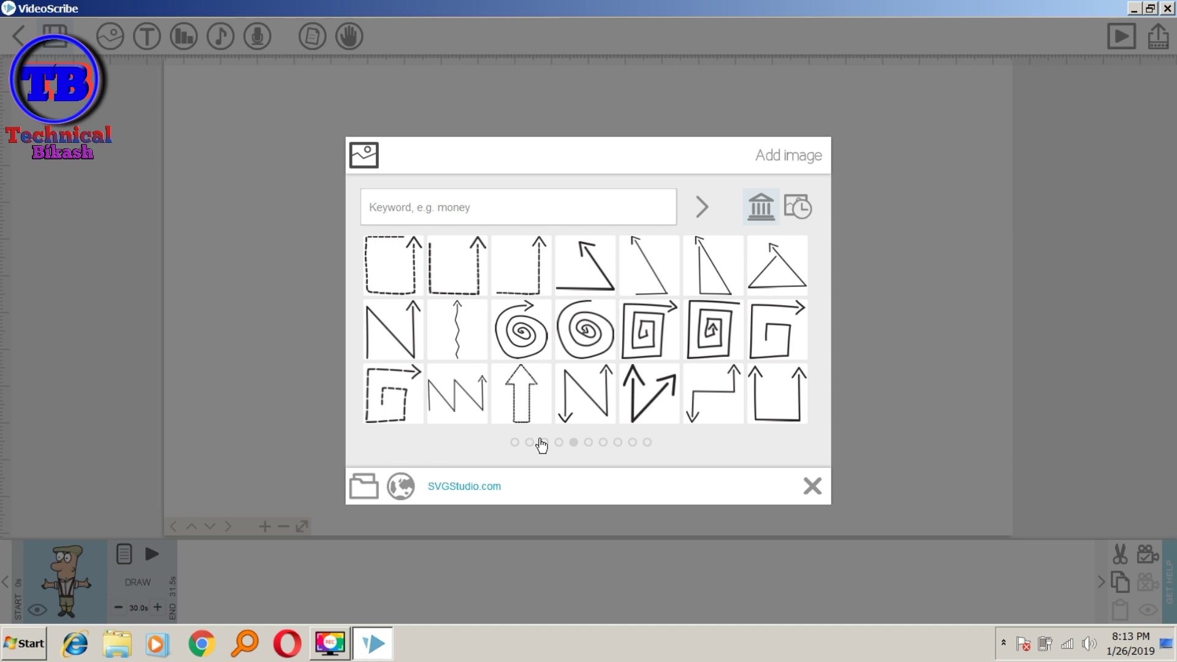
pyautogui.click(827, 491)
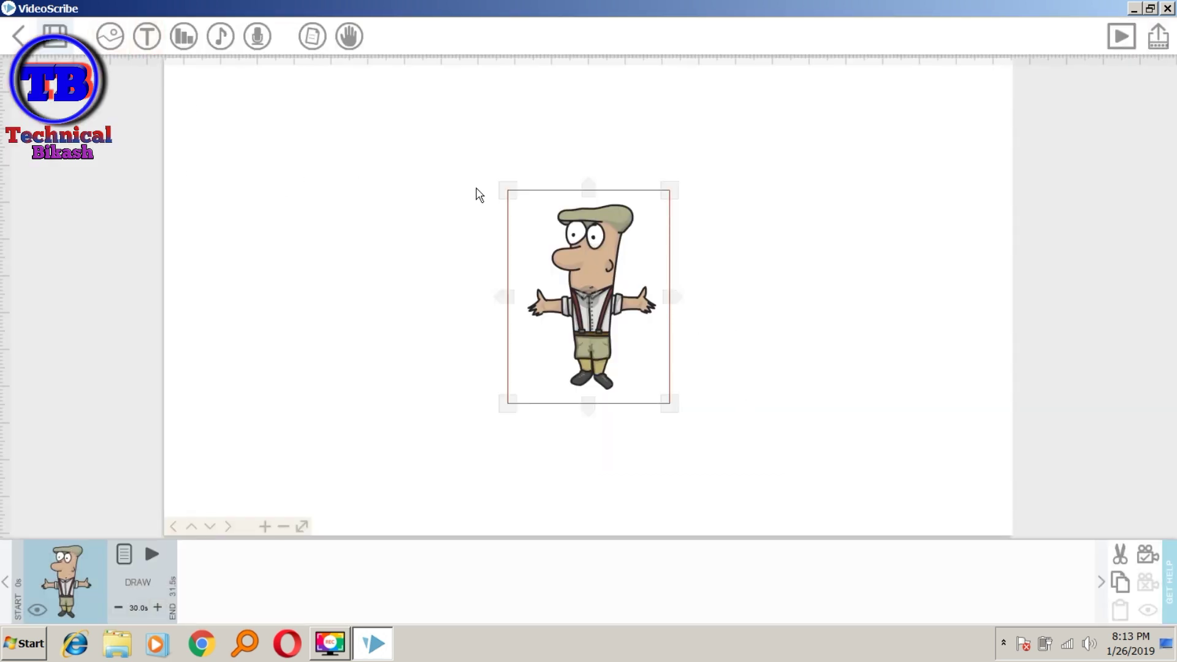
# Set the boy image's animate time to 5 seconds in its image properties and preview its drawing.
pyautogui.moveTo(504, 189); pyautogui.dragTo(441, 196)
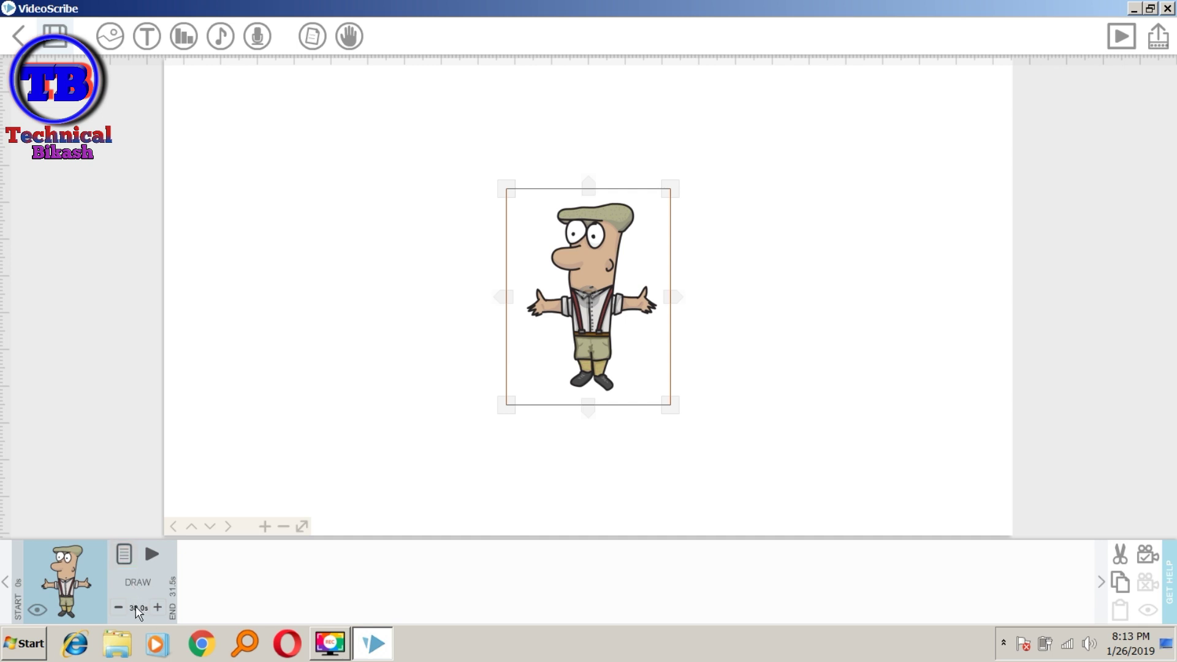
pyautogui.click(124, 558)
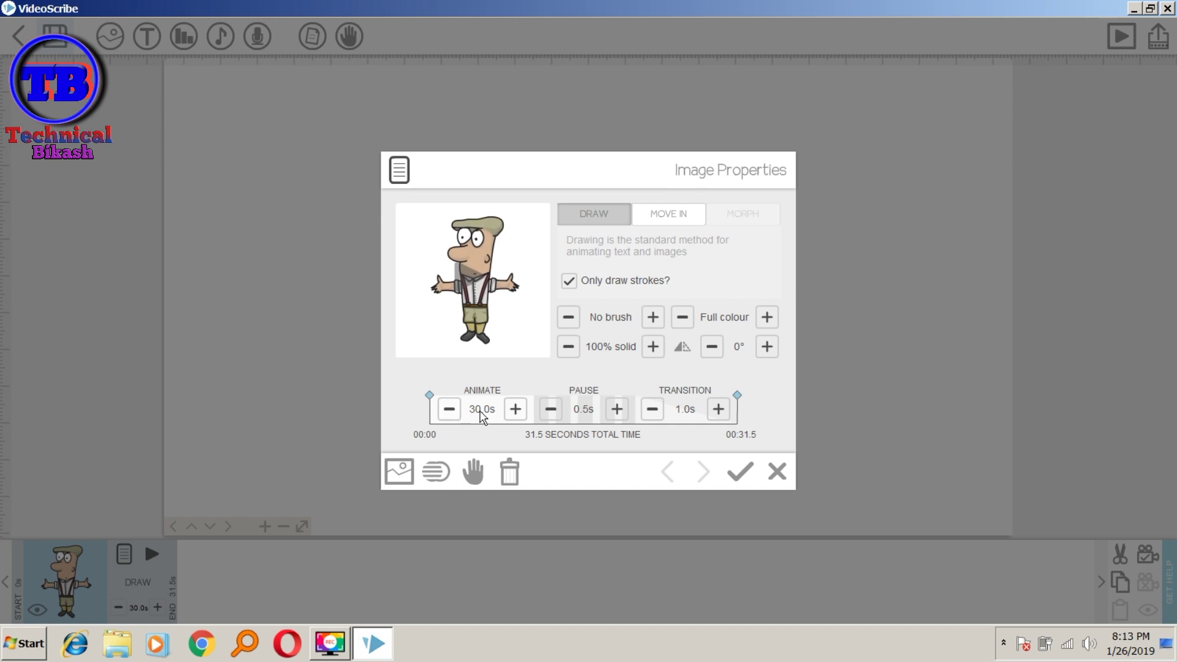
pyautogui.click(449, 409)
pyautogui.click(449, 409)
pyautogui.click(473, 406)
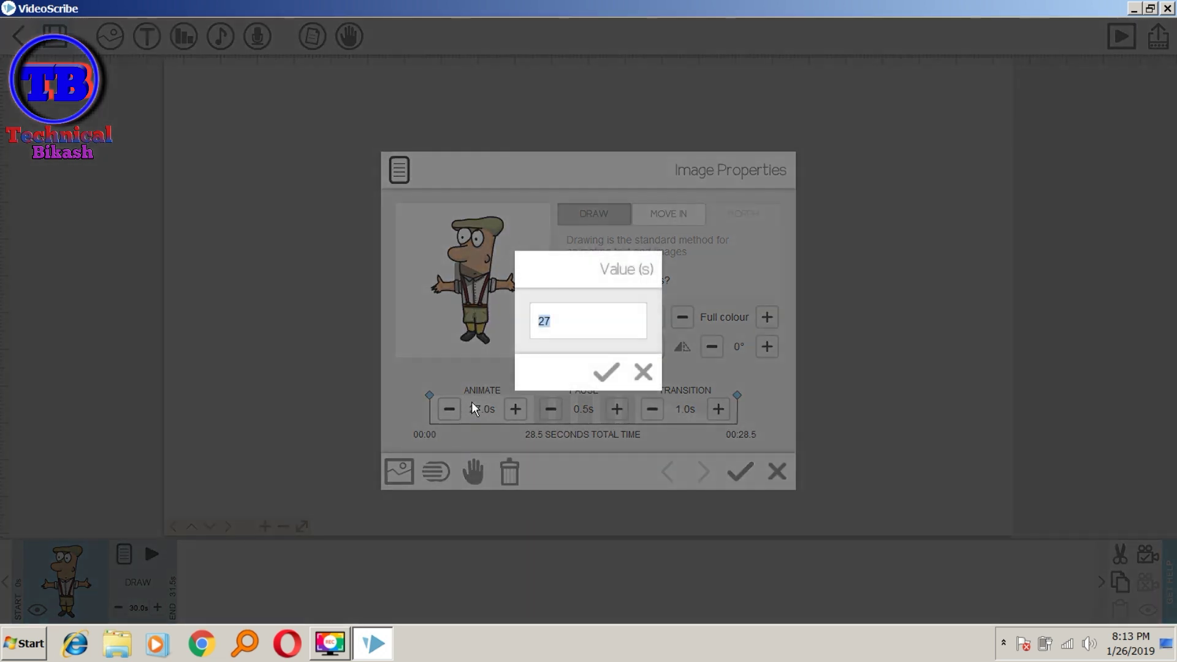
pyautogui.write('5')
pyautogui.click(600, 386)
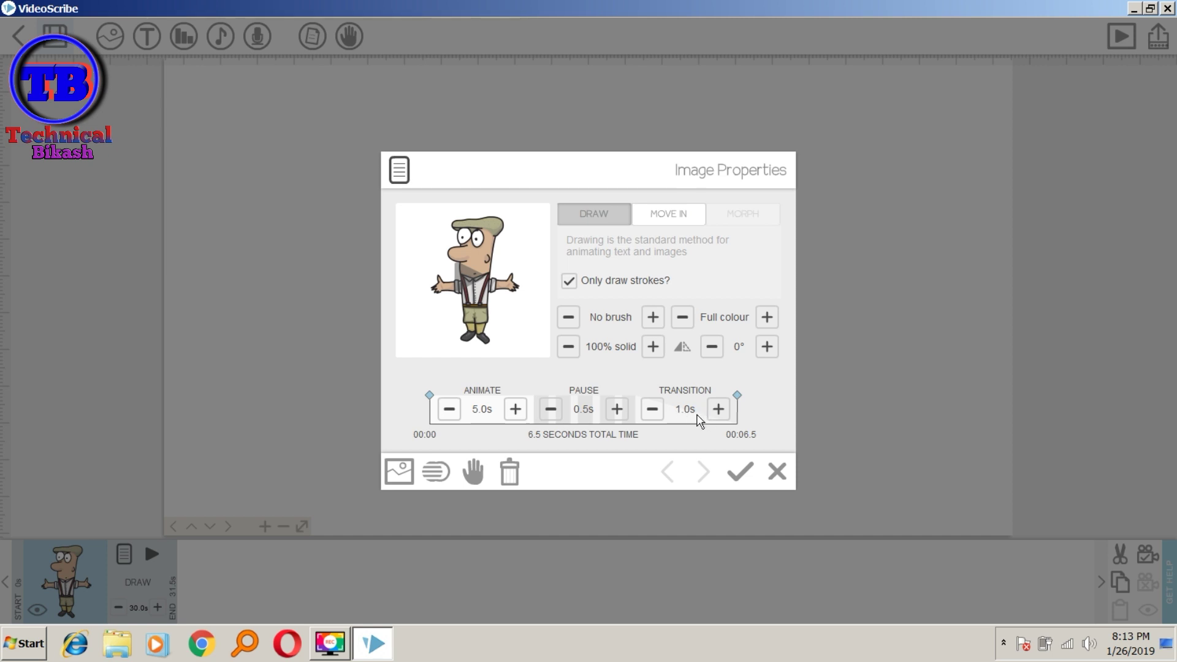
pyautogui.click(732, 469)
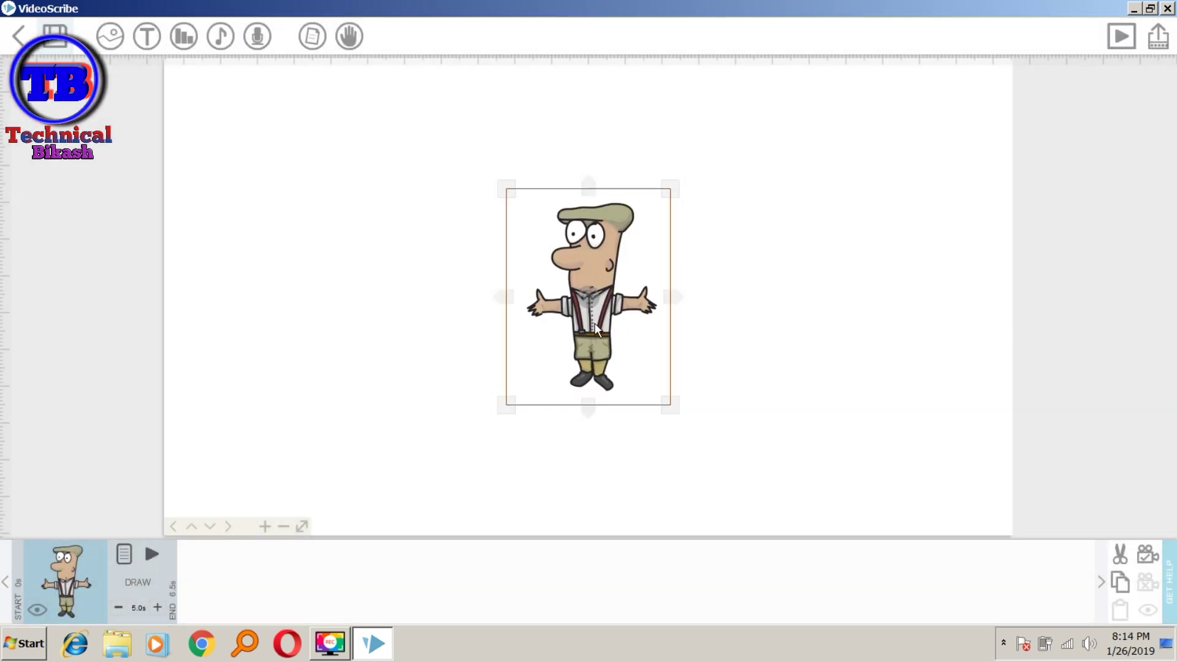
pyautogui.click(152, 554)
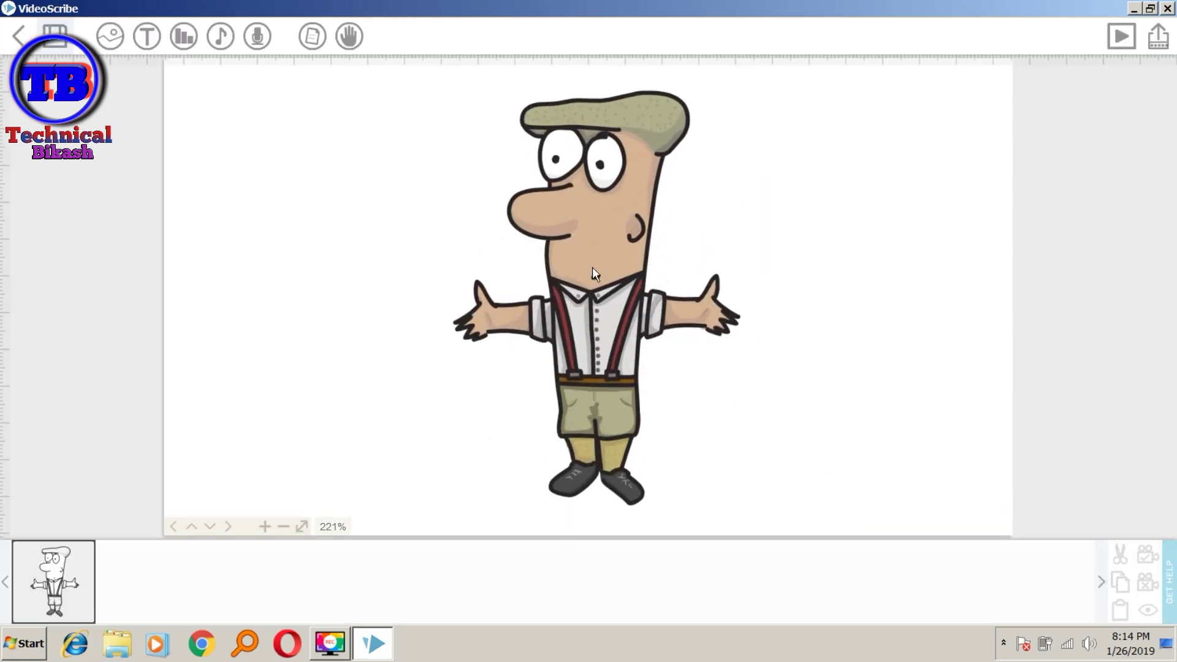
# Shrink the boy image and move it to the left side of the canvas.
pyautogui.click(592, 272)
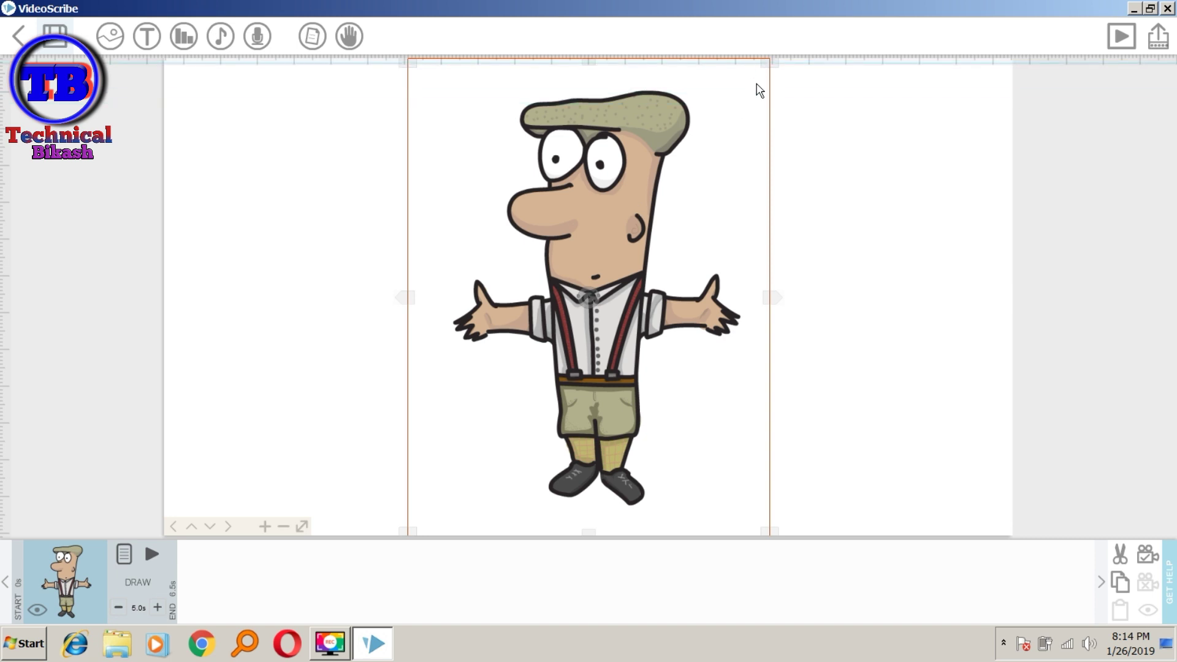
pyautogui.doubleClick(738, 127)
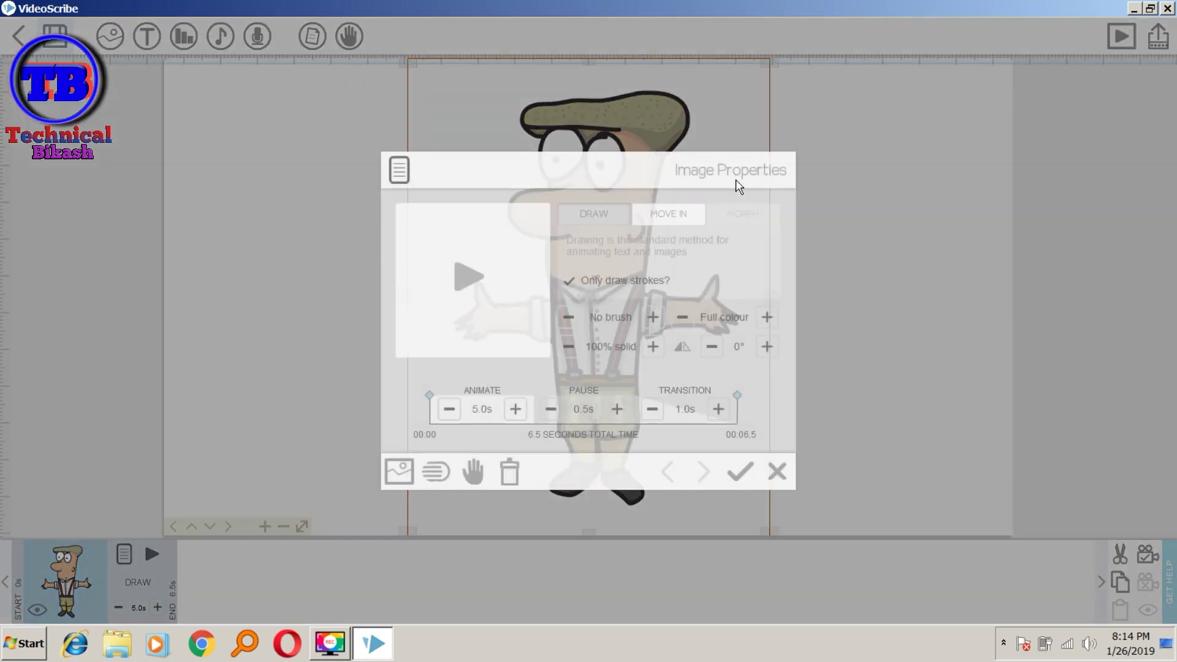
pyautogui.click(776, 470)
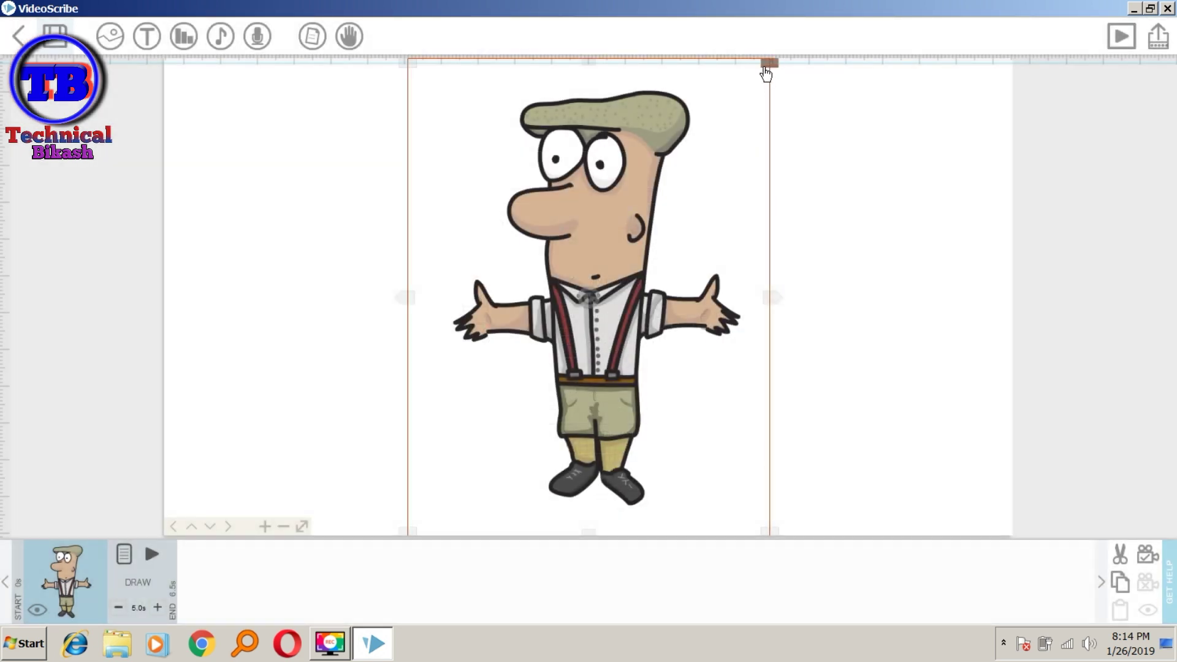
pyautogui.moveTo(766, 73); pyautogui.dragTo(401, 244)
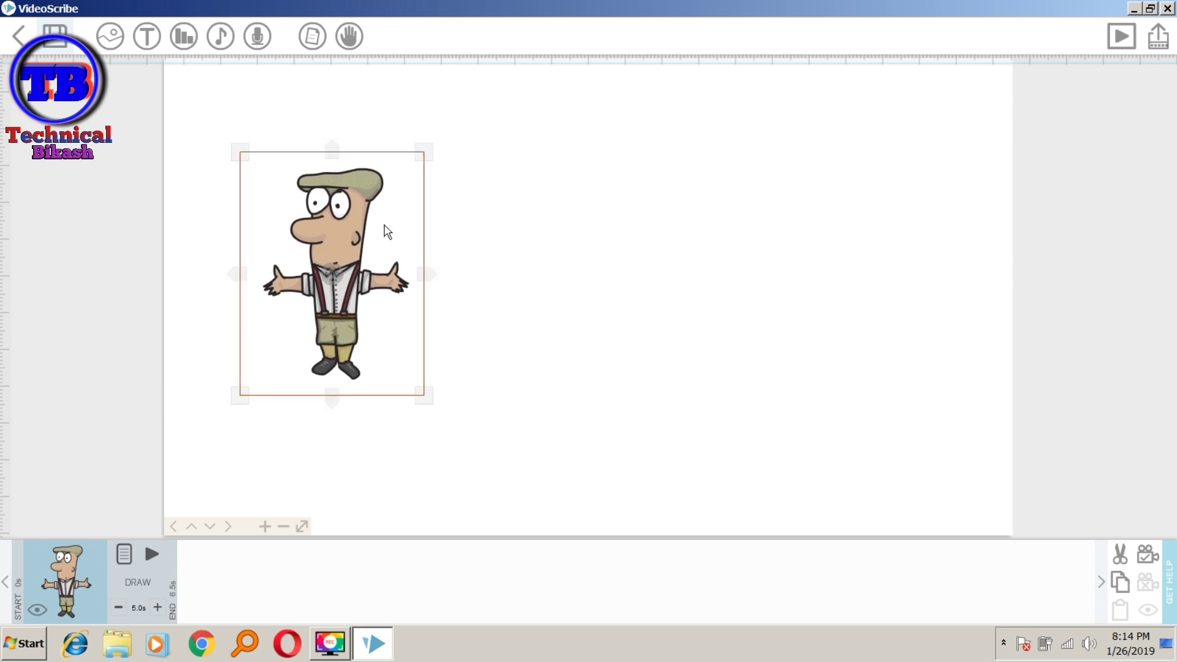
# Set the boy image's camera to the current view and preview its drawing with zoom at end turned off.
pyautogui.click(1152, 560)
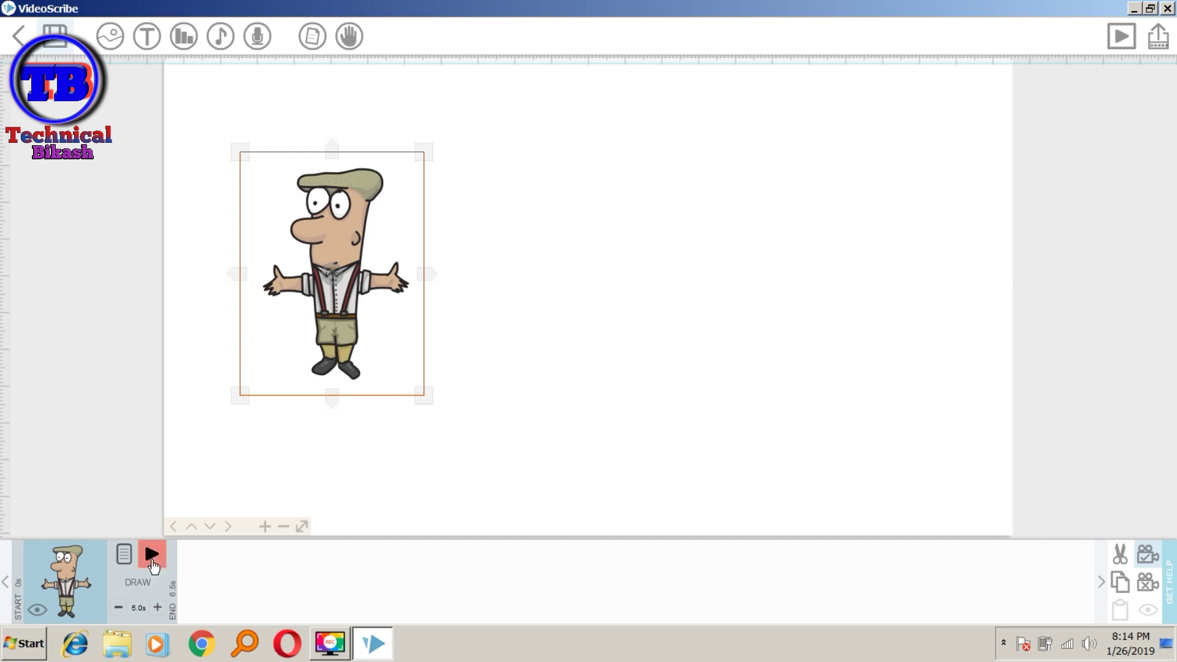
pyautogui.click(152, 554)
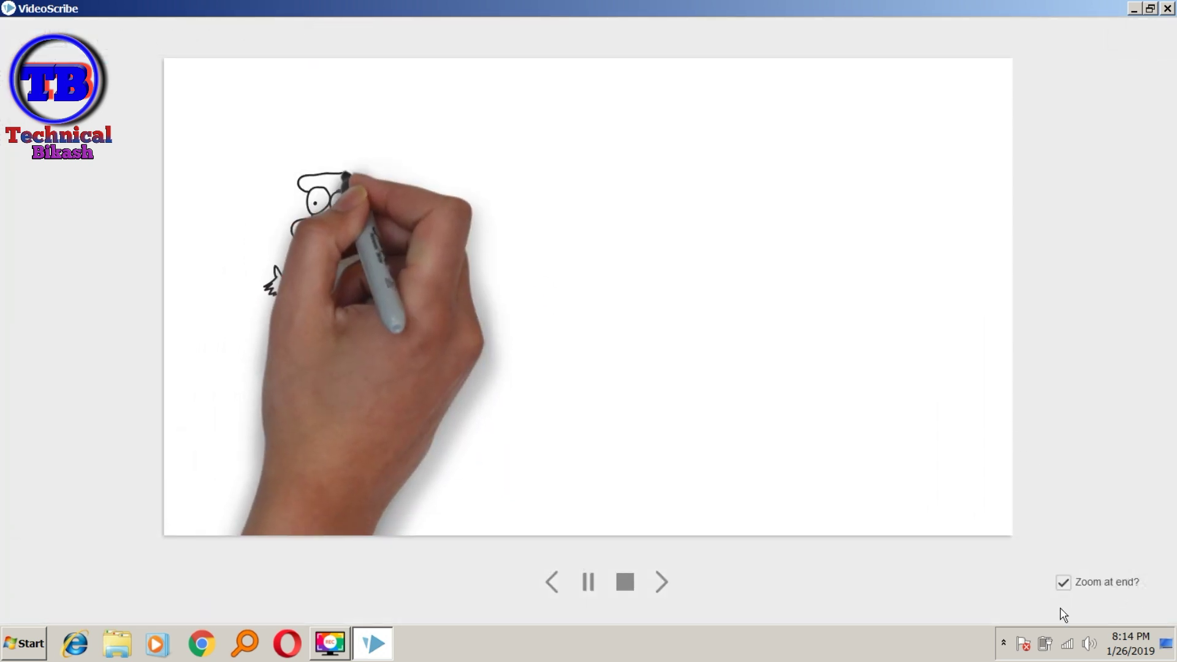
pyautogui.click(1062, 586)
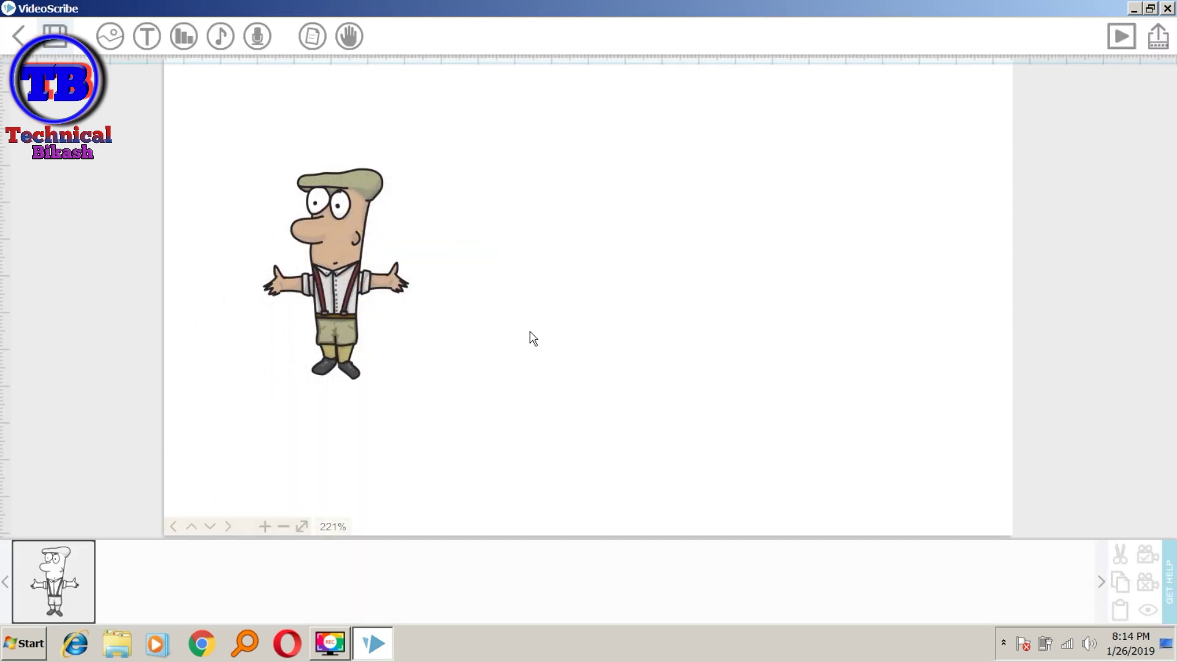
pyautogui.click(426, 277)
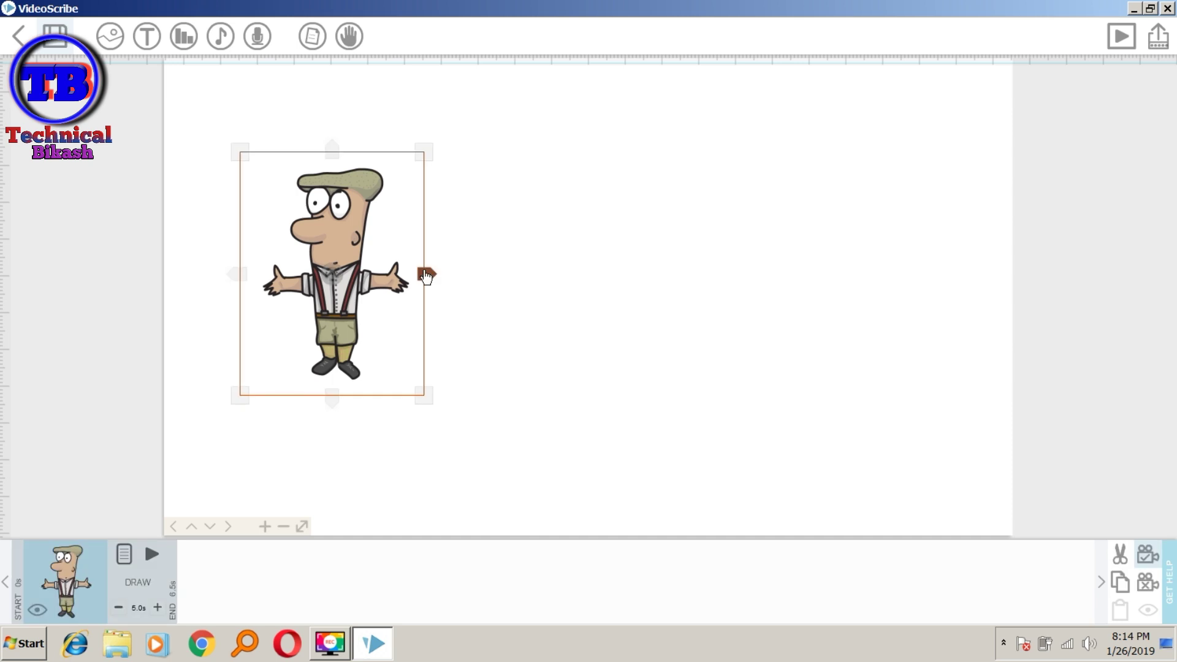
pyautogui.click(512, 282)
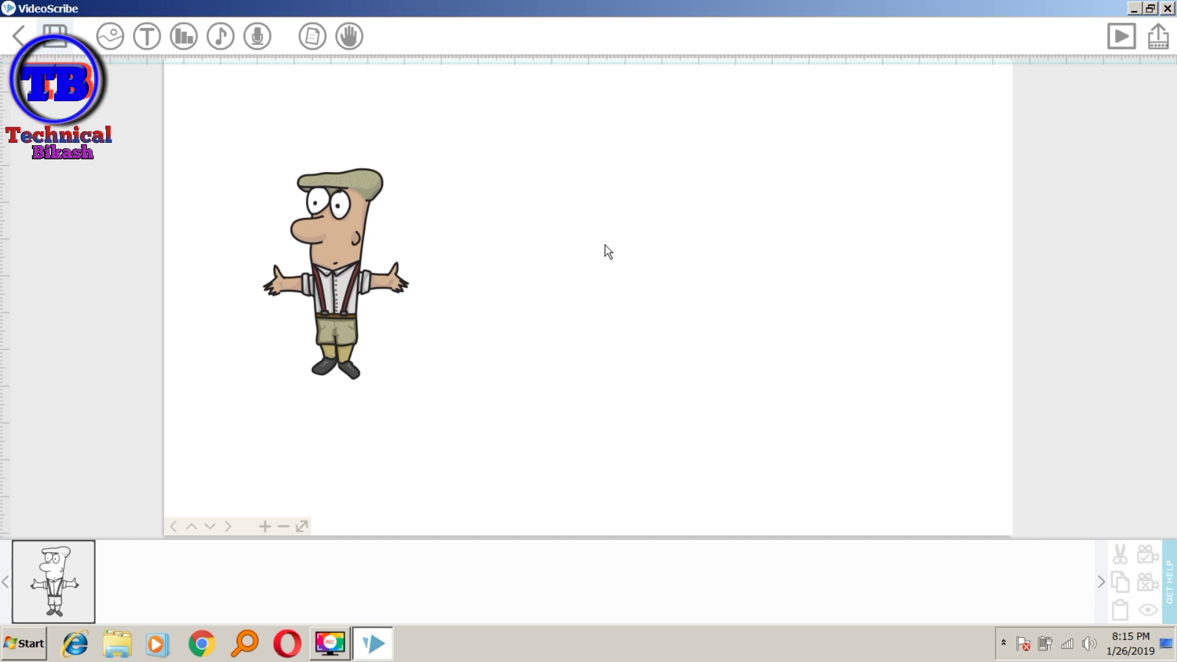
pyautogui.moveTo(600, 251); pyautogui.dragTo(340, 253)
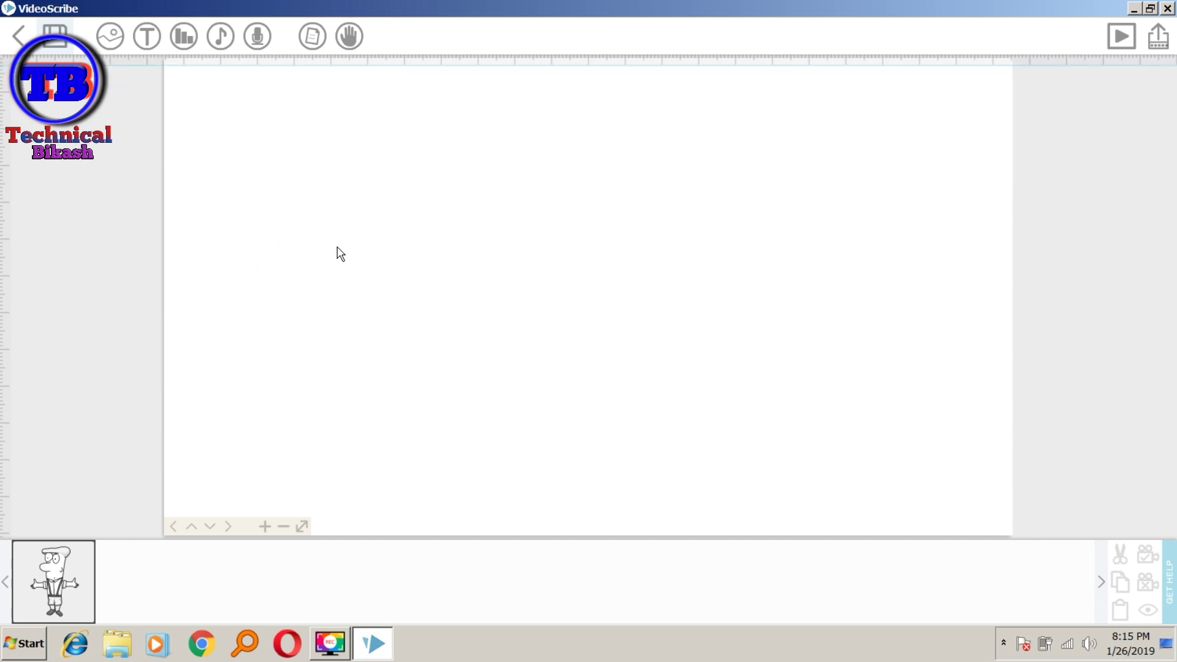
pyautogui.click(125, 36)
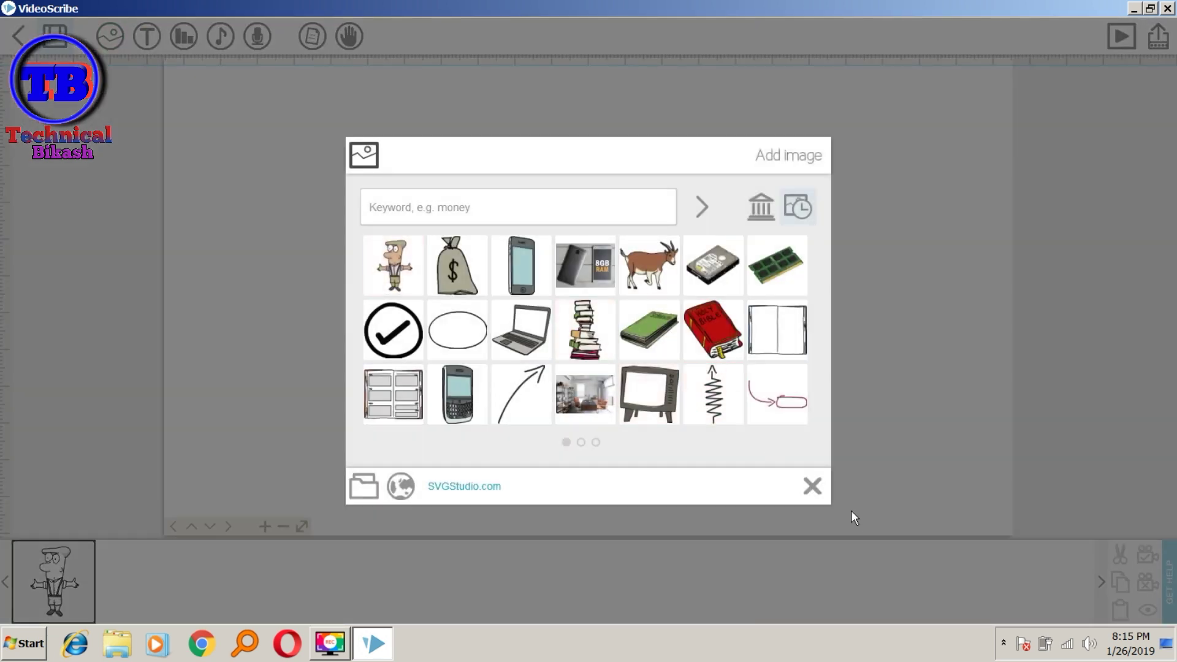
pyautogui.click(811, 488)
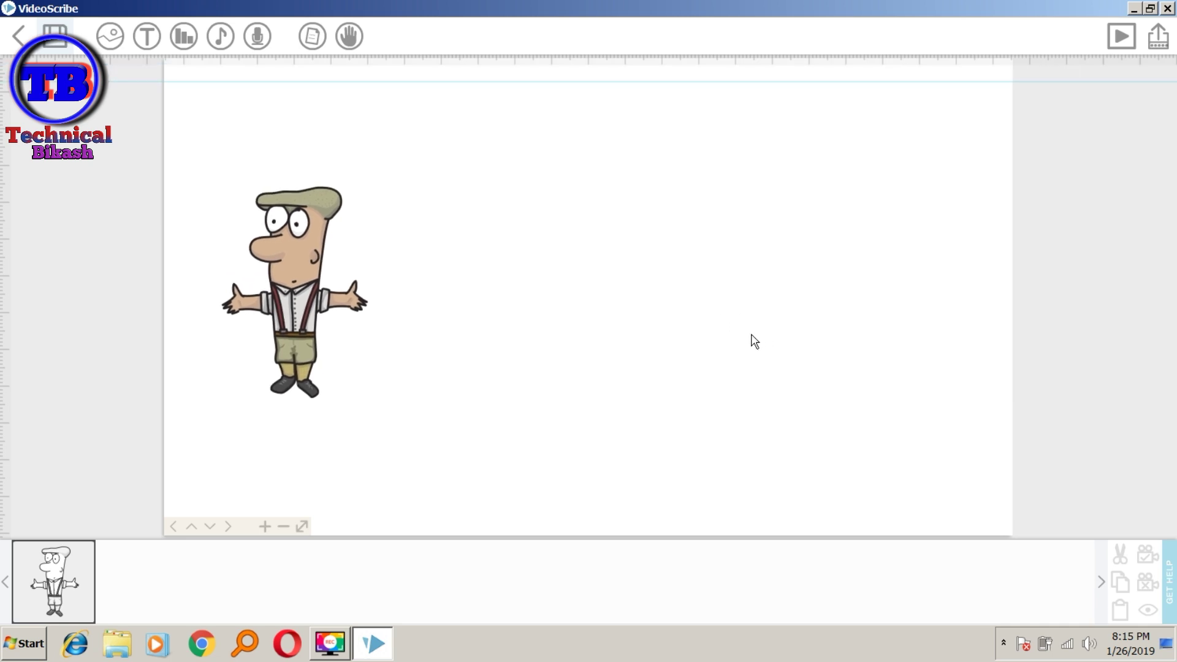
# Add the smartphone from the recent images, enlarge it beside the boy, and set its camera to the current view.
pyautogui.click(110, 36)
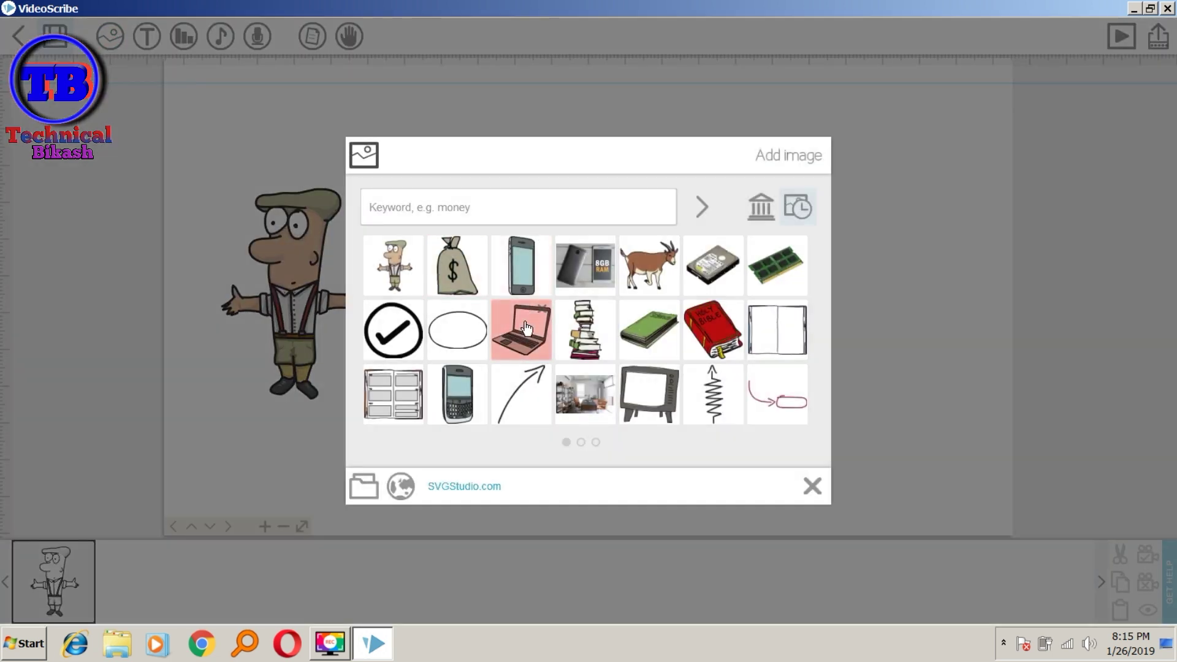
pyautogui.click(508, 255)
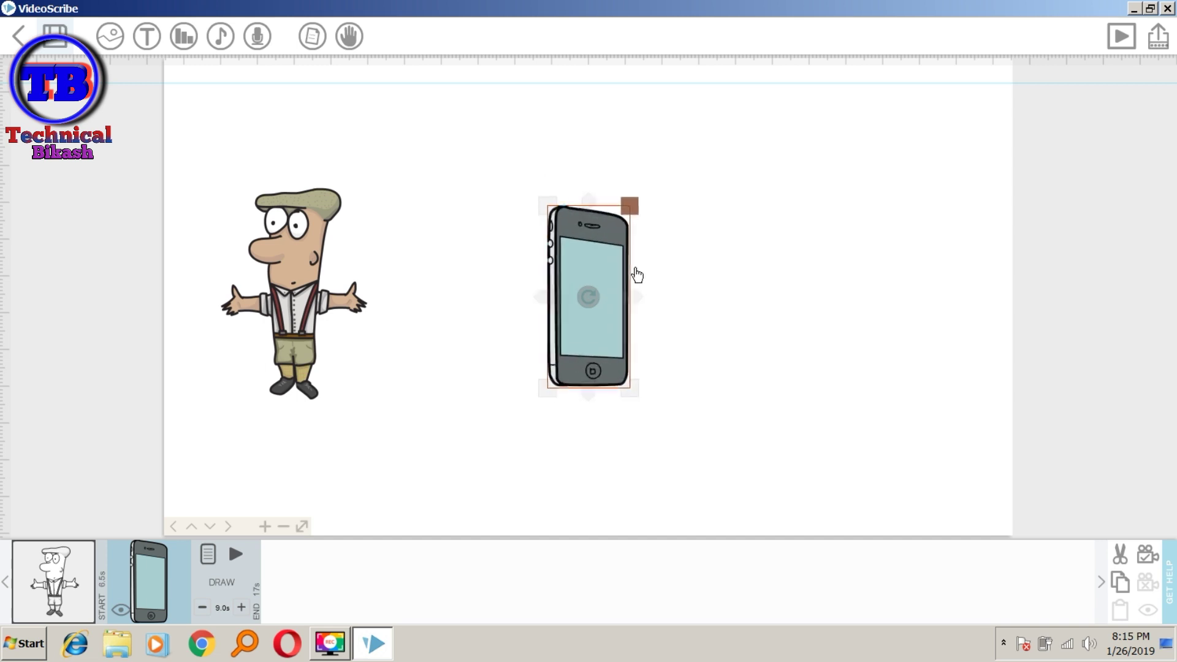
pyautogui.moveTo(601, 255); pyautogui.dragTo(521, 268)
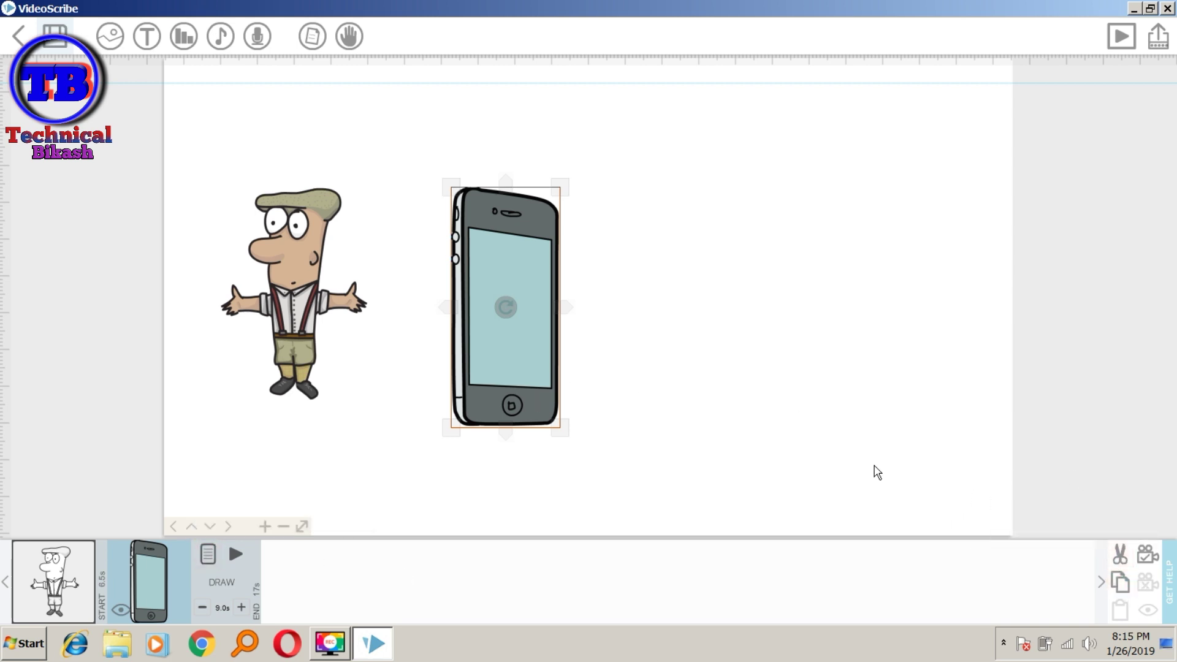
pyautogui.click(1147, 552)
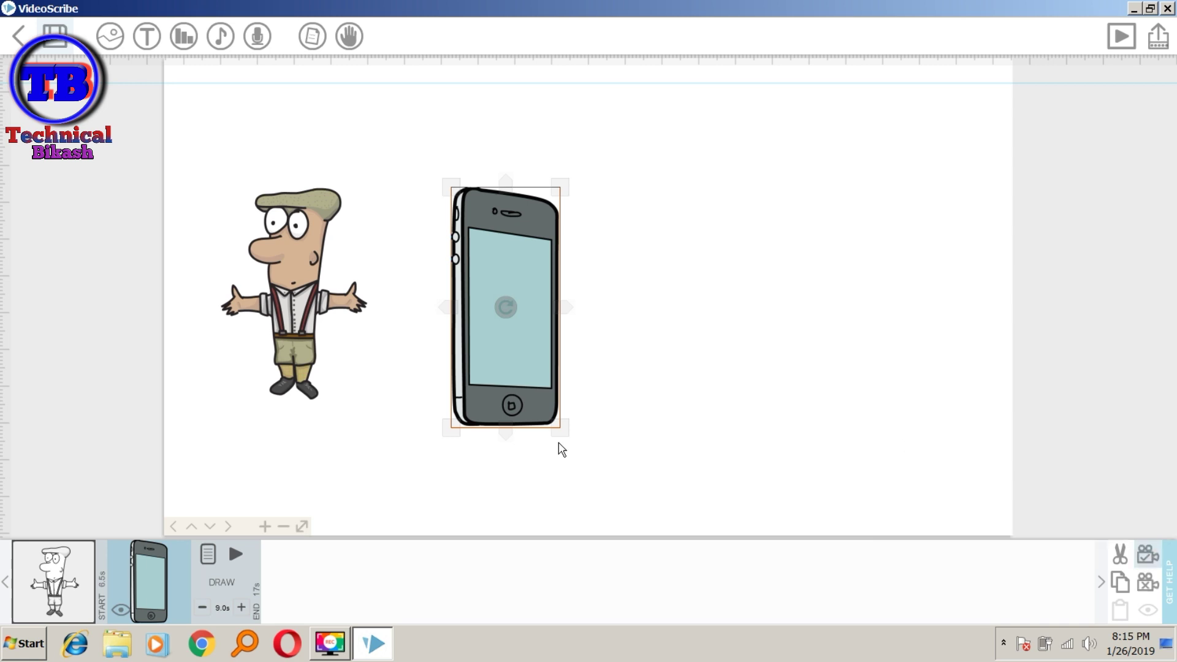
# Set the smartphone's draw time to 4 seconds and preview its drawing.
pyautogui.click(222, 607)
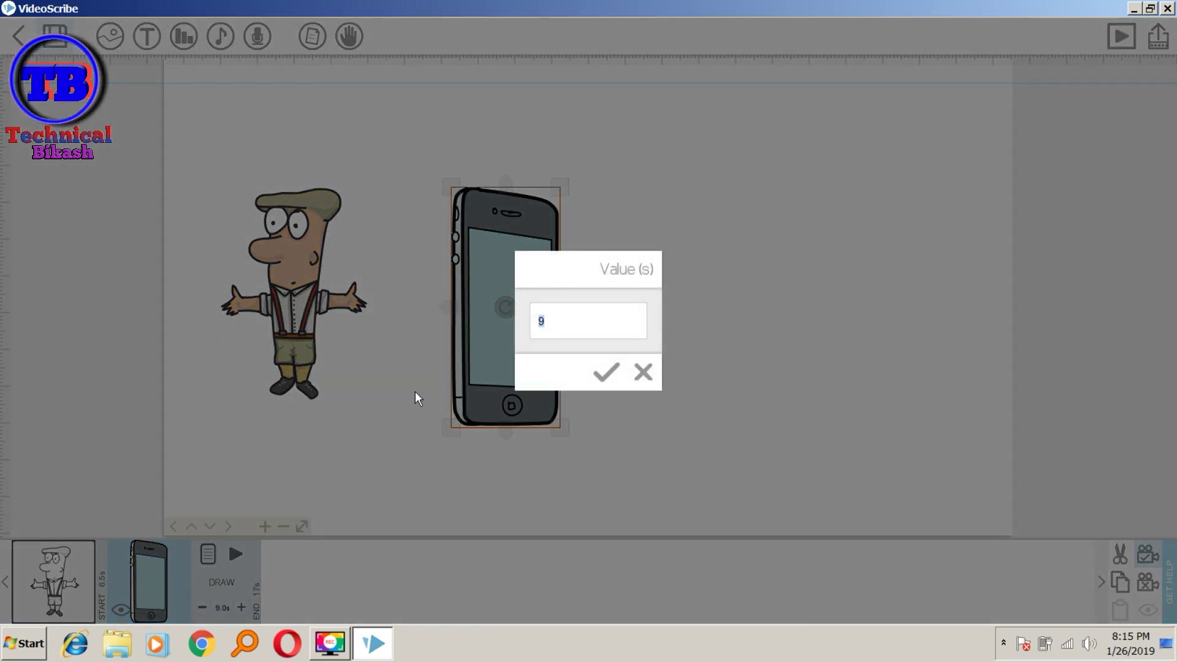
pyautogui.write('4')
pyautogui.click(604, 372)
pyautogui.click(235, 554)
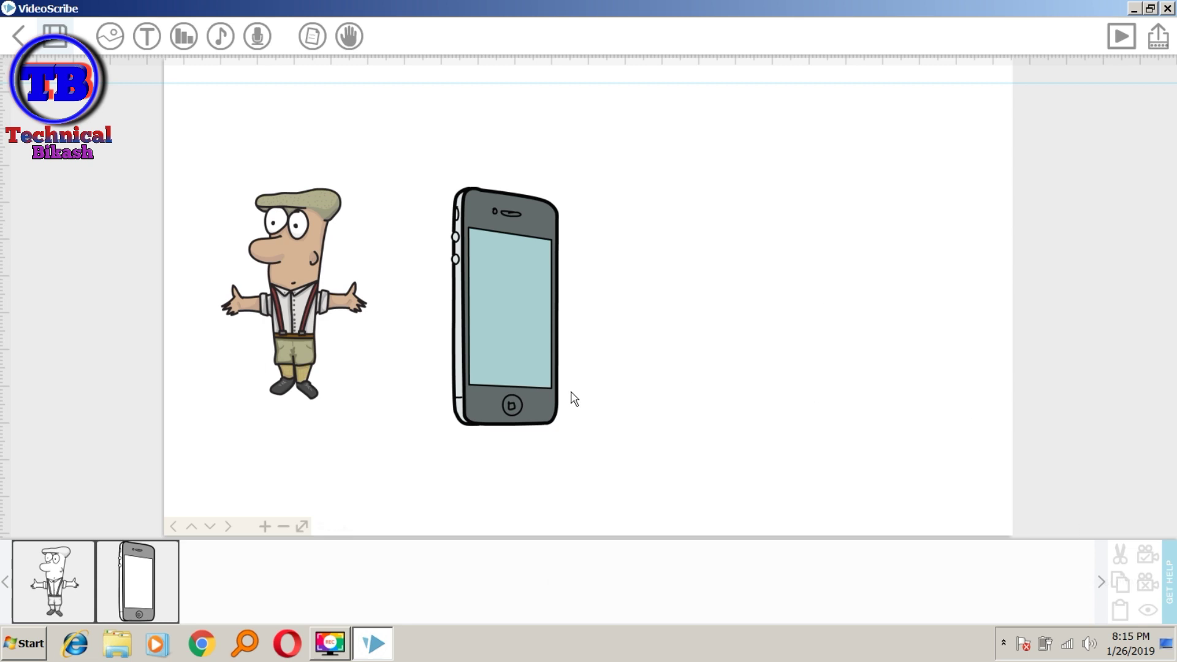
# Add the money bag from the recent images on an empty canvas area right of the smartphone and shrink it slightly.
pyautogui.click(539, 388)
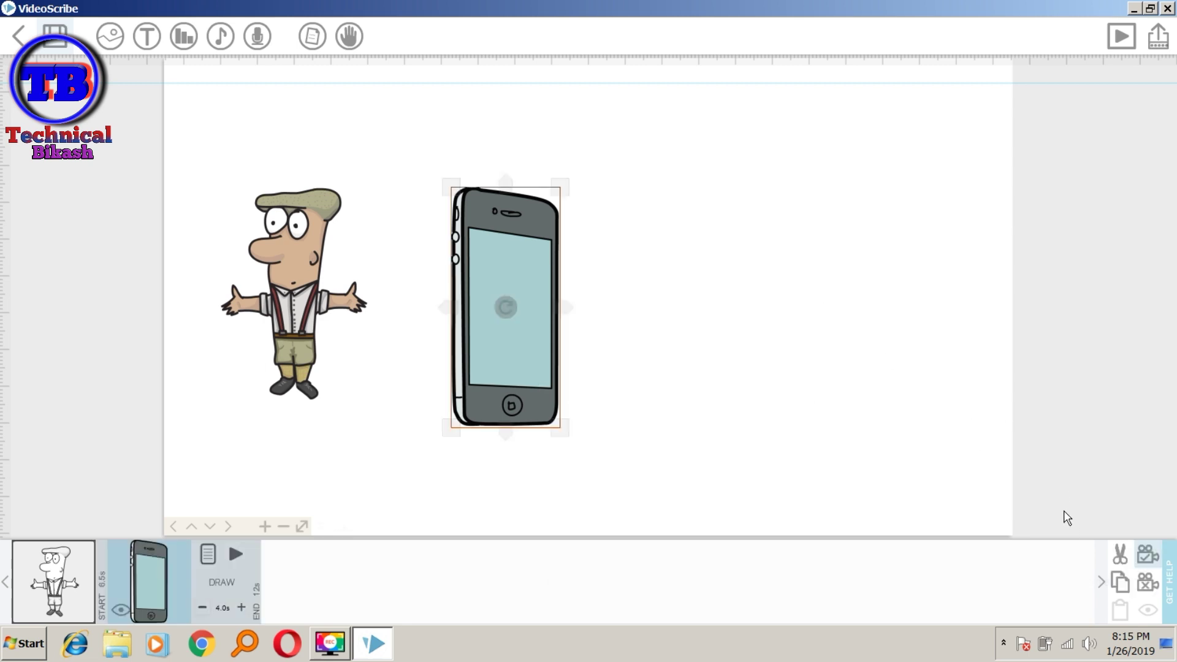
pyautogui.click(763, 335)
pyautogui.moveTo(790, 335); pyautogui.dragTo(393, 316)
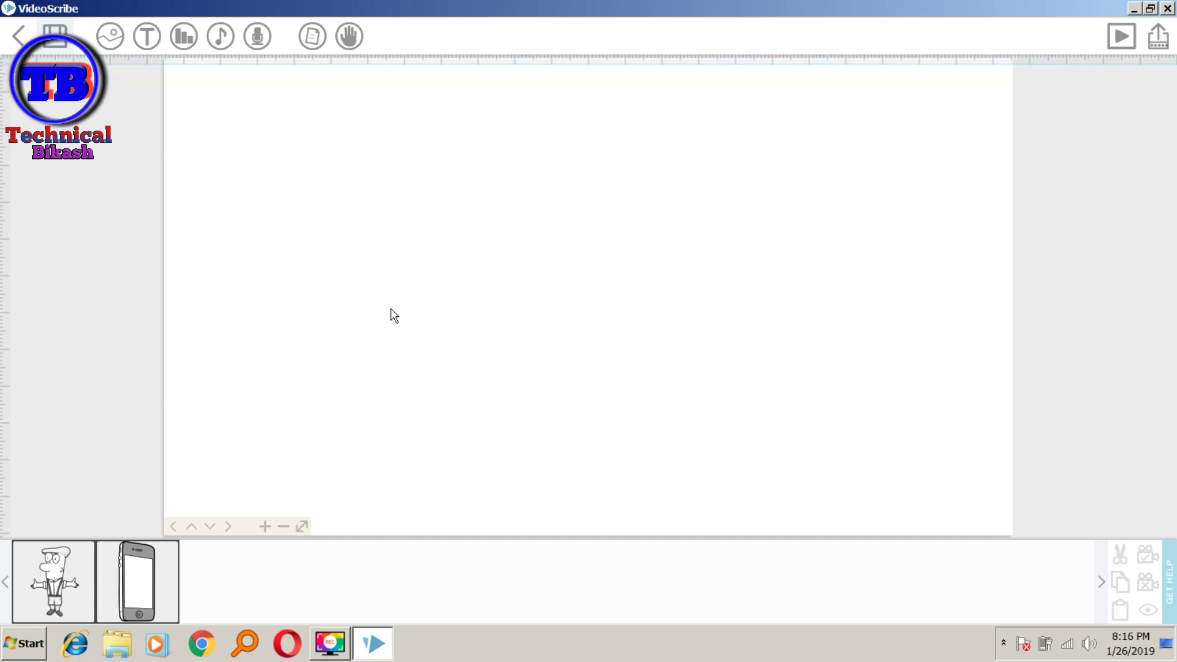
pyautogui.click(108, 34)
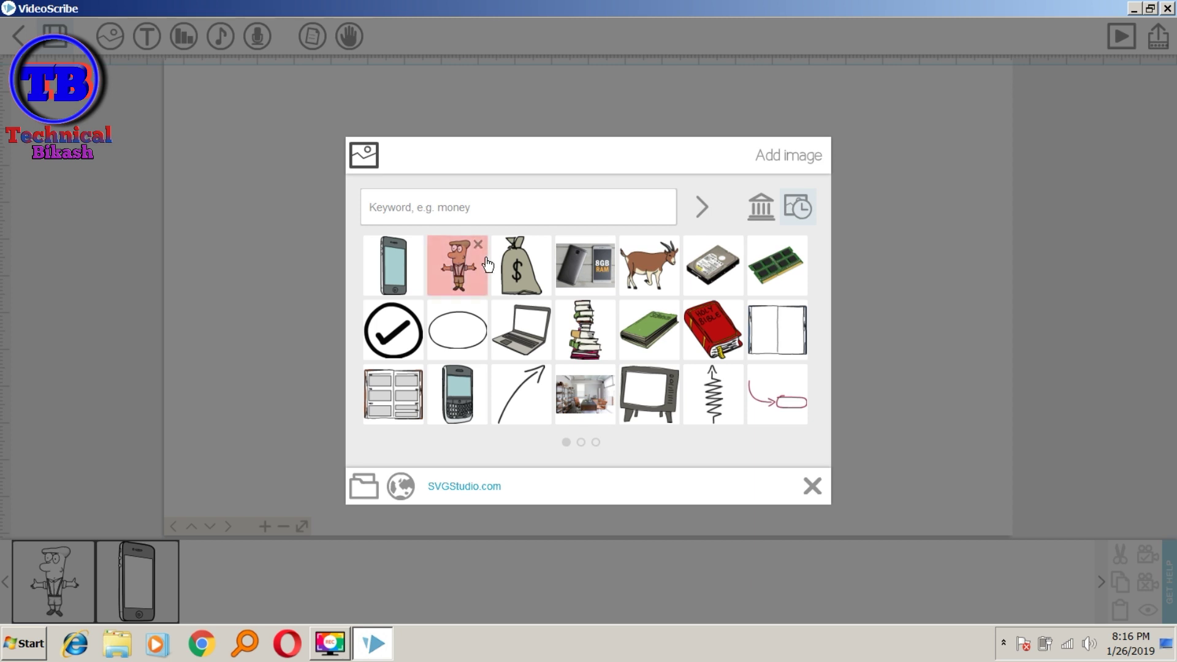
pyautogui.click(517, 270)
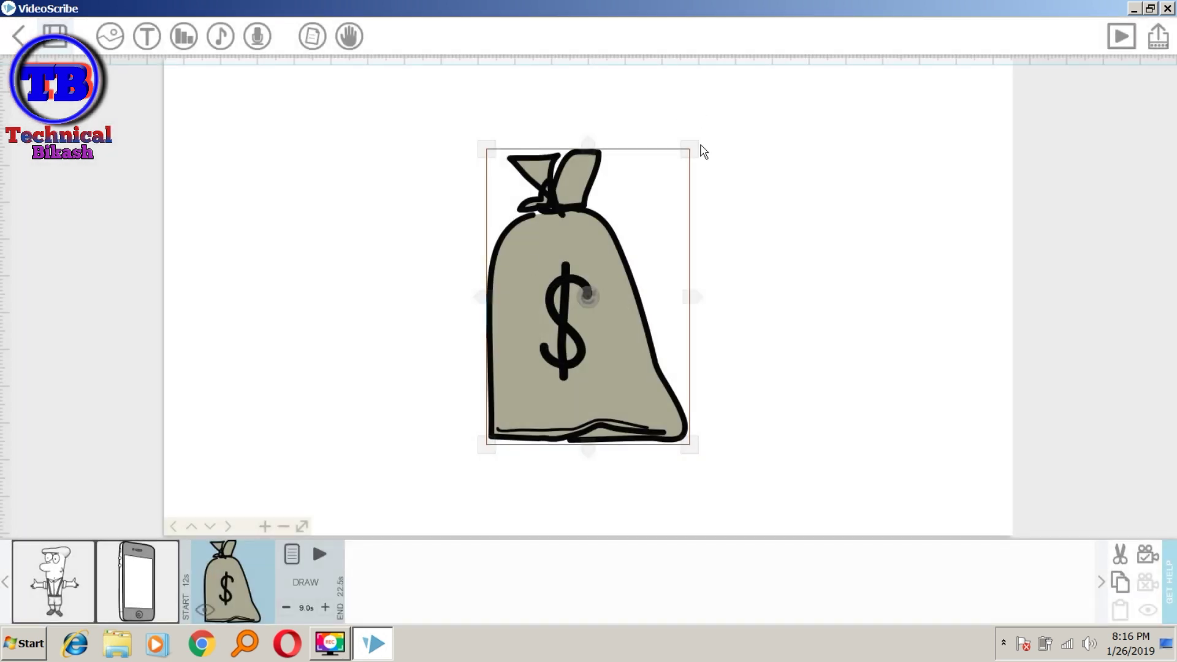
pyautogui.moveTo(693, 150); pyautogui.dragTo(674, 179)
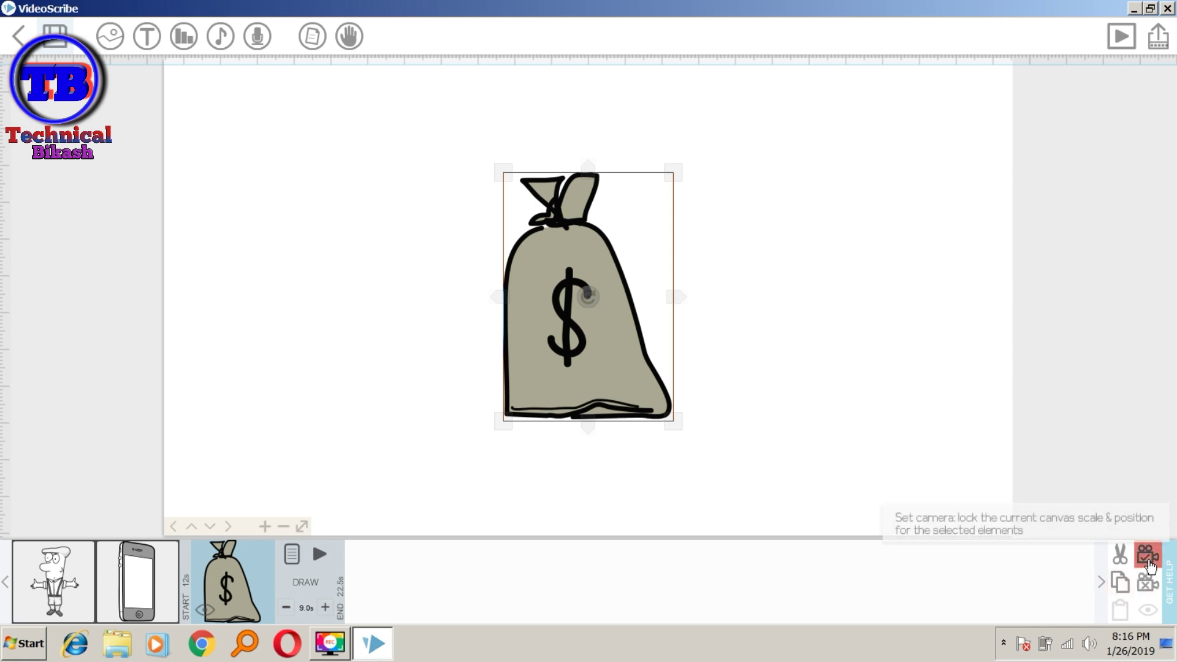
# Set the money bag's camera to the current view with a draw time of 3 seconds, and preview the scribe.
pyautogui.click(290, 606)
pyautogui.click(290, 608)
pyautogui.click(291, 607)
pyautogui.click(291, 607)
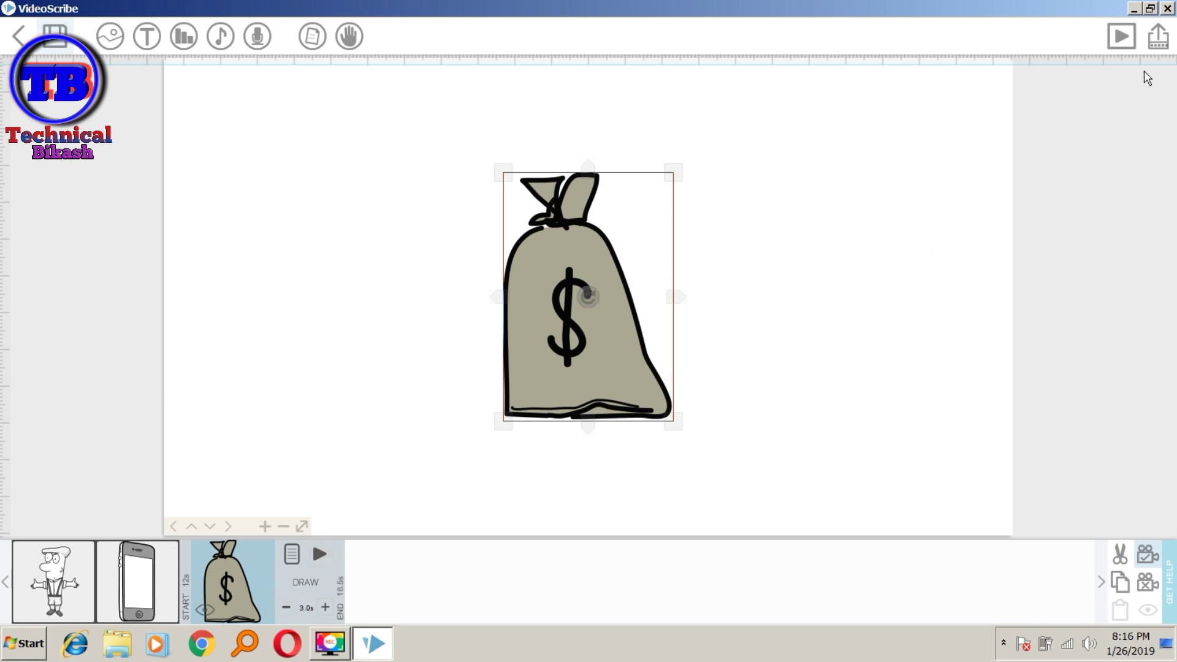
pyautogui.click(1121, 36)
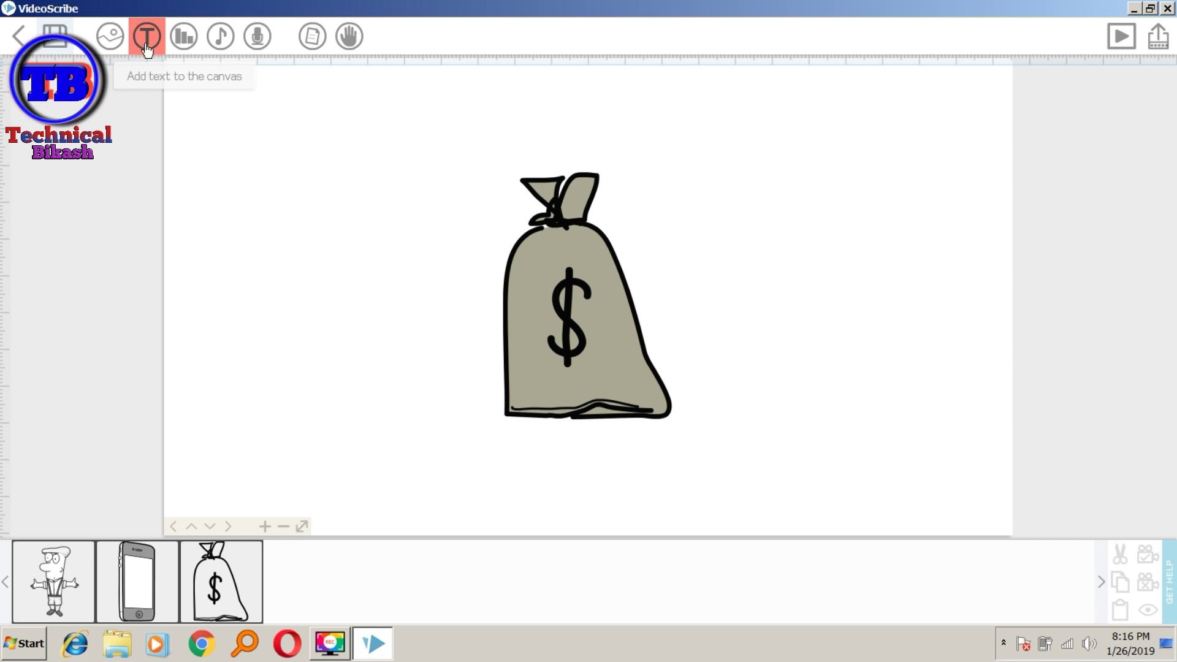
# Add the text "hvklgvglfkhdhdchf" to the canvas in red with the Basic font.
pyautogui.click(147, 46)
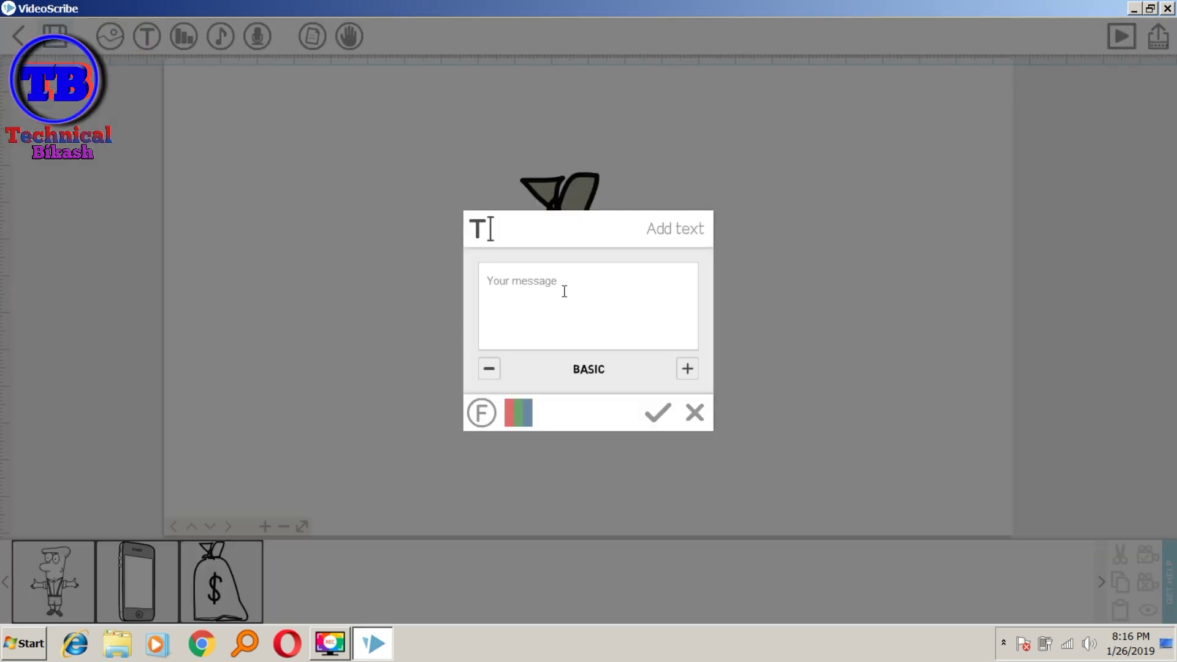
pyautogui.write('hvklgvglfkhdhdchf')
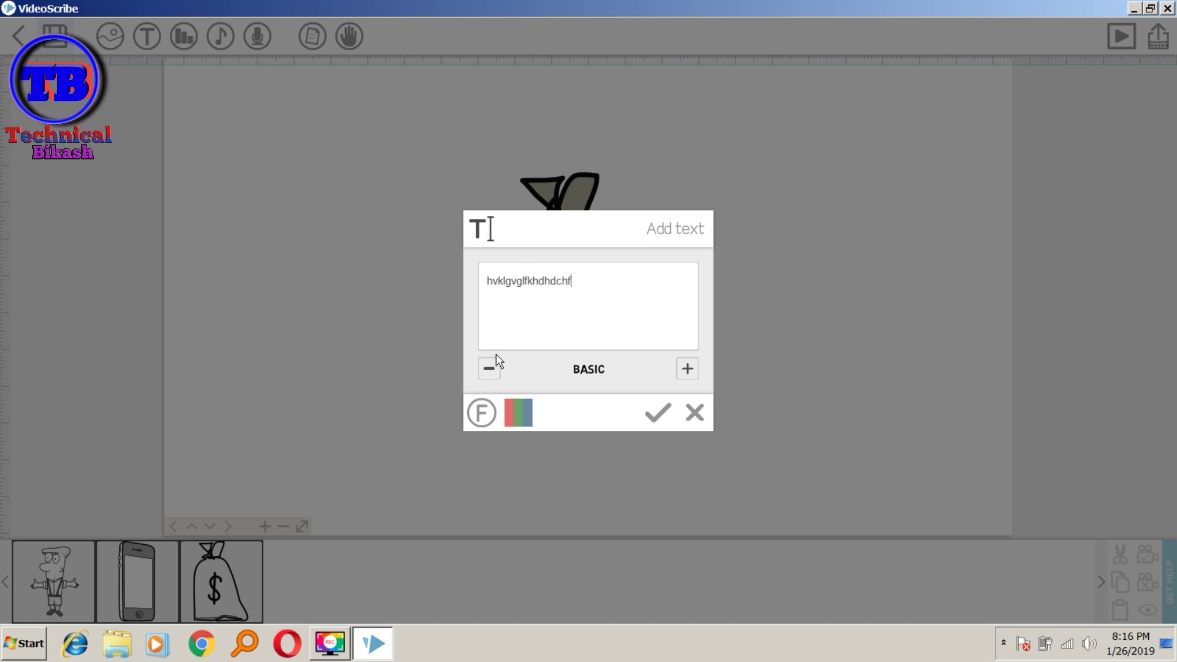
pyautogui.click(481, 412)
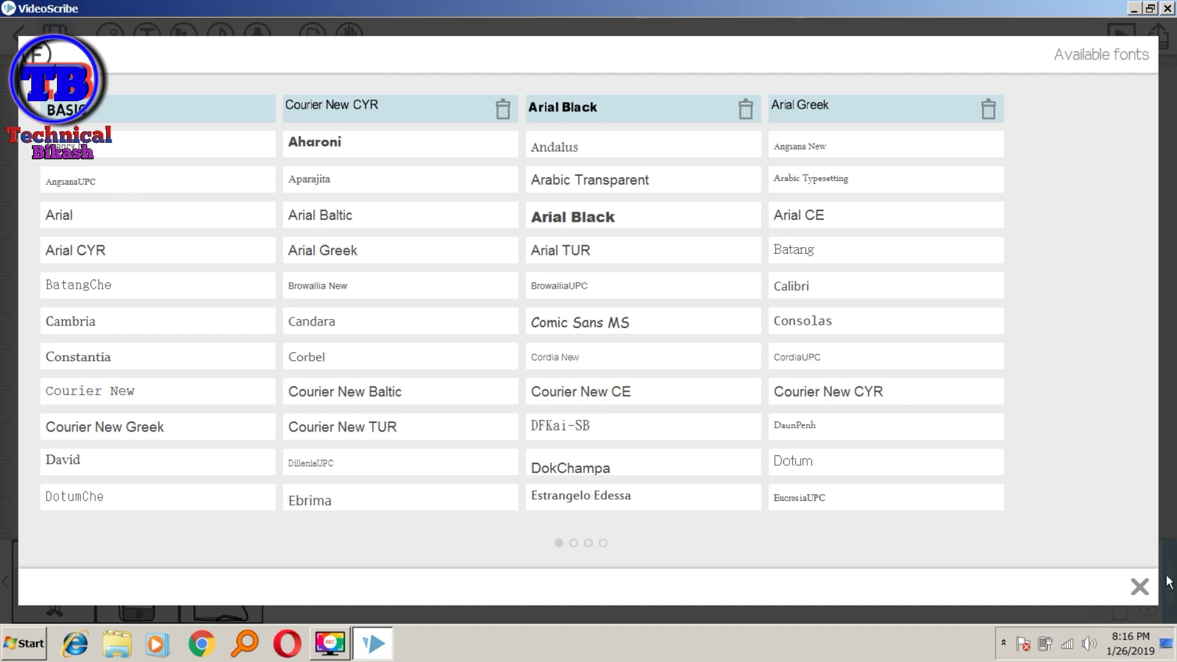
pyautogui.click(1139, 587)
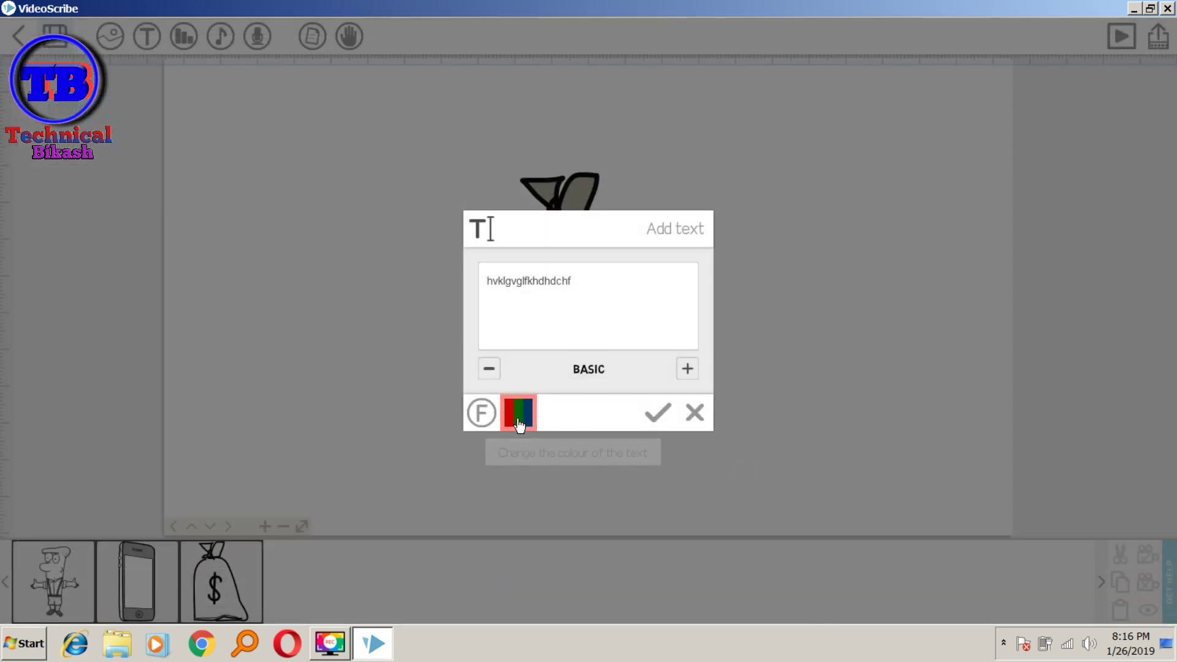
pyautogui.click(518, 424)
pyautogui.press('Escape')
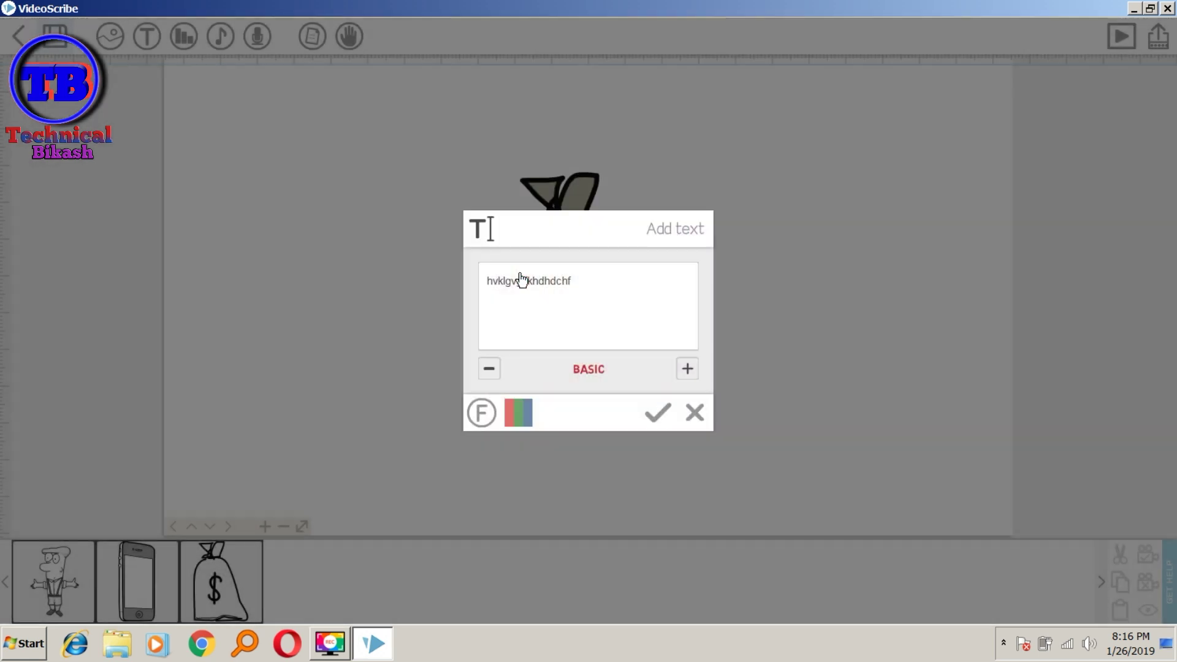
pyautogui.click(656, 418)
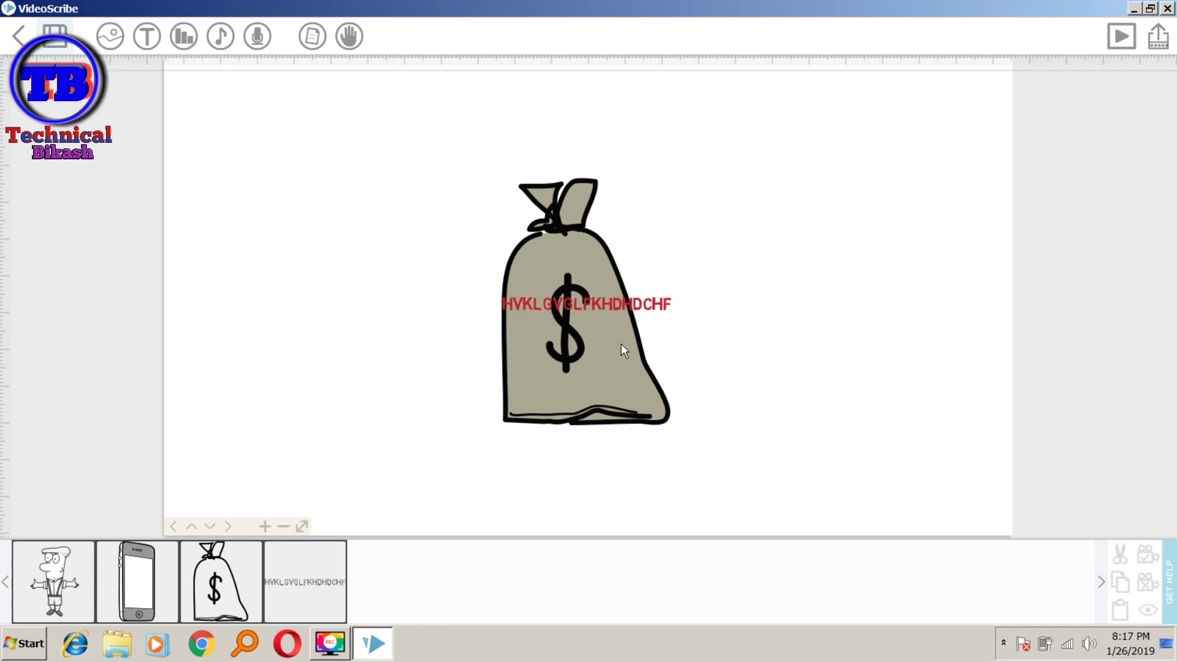
# Move the red text below the money bag and preview its drawing.
pyautogui.click(608, 279)
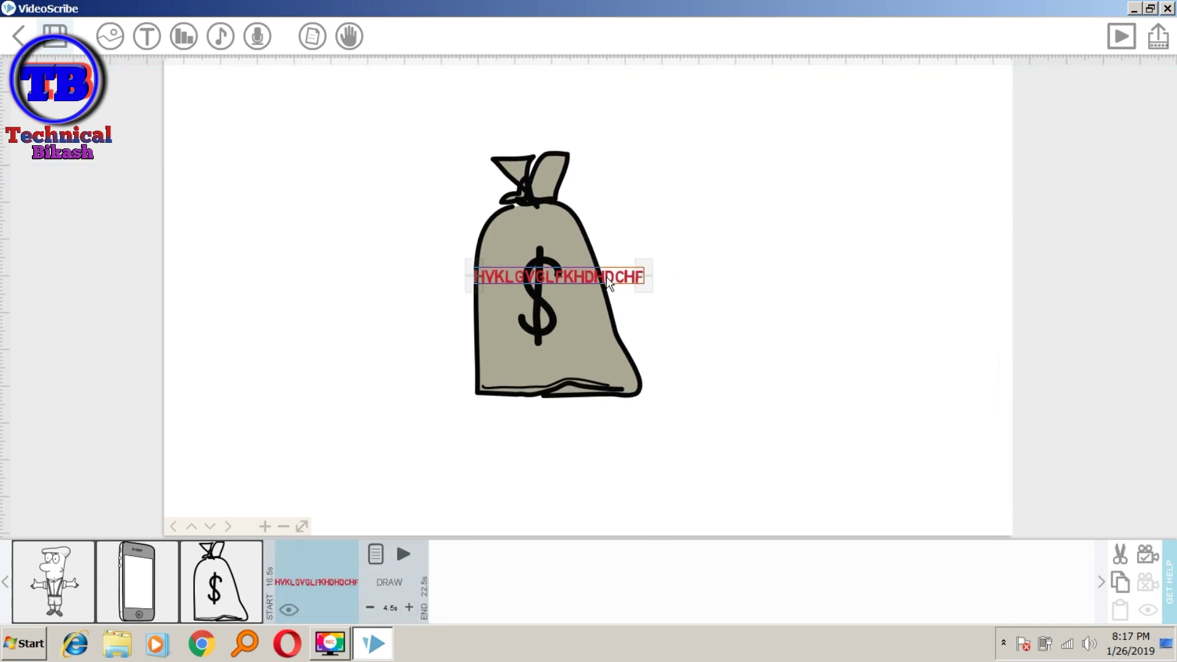
pyautogui.moveTo(610, 274); pyautogui.dragTo(605, 429)
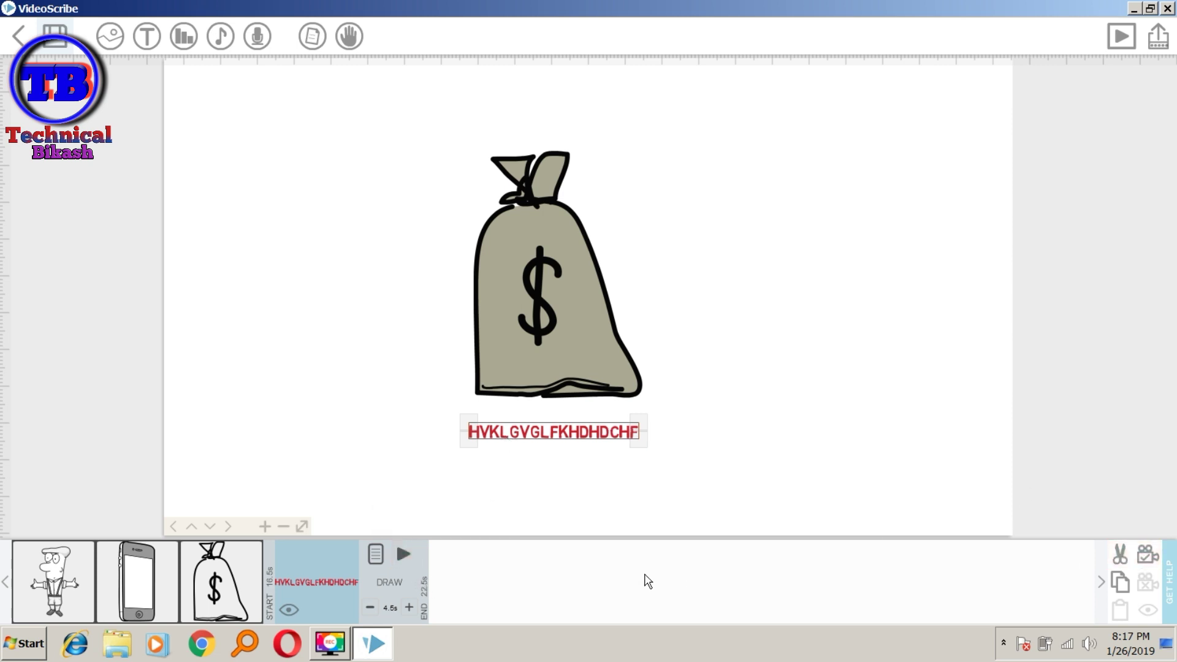
pyautogui.click(404, 554)
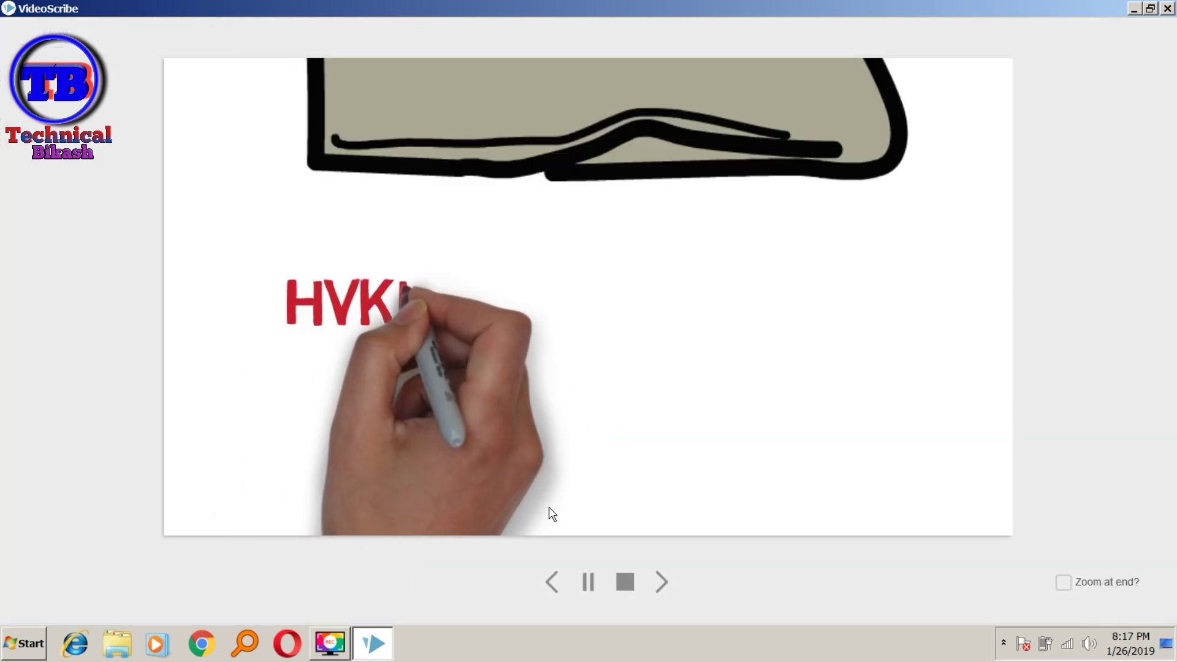
pyautogui.click(625, 582)
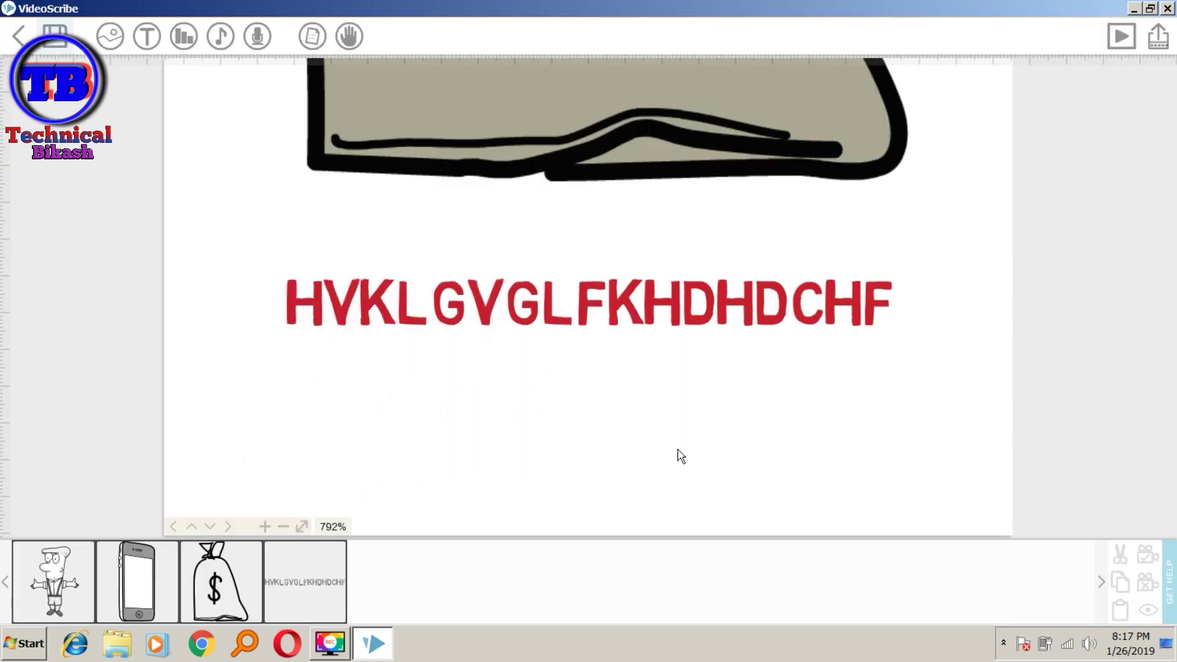
# Set the red text's camera to a view framing the whole money bag and text, and preview its drawing.
pyautogui.click(283, 526)
pyautogui.click(289, 527)
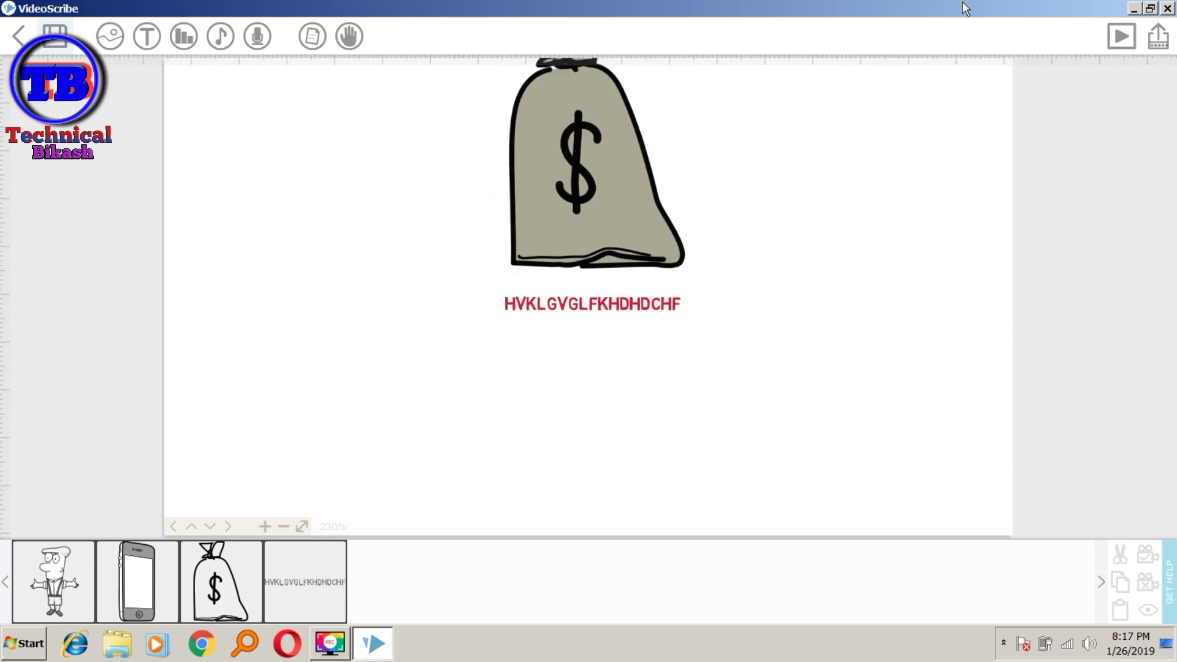
pyautogui.moveTo(887, 140); pyautogui.dragTo(864, 282)
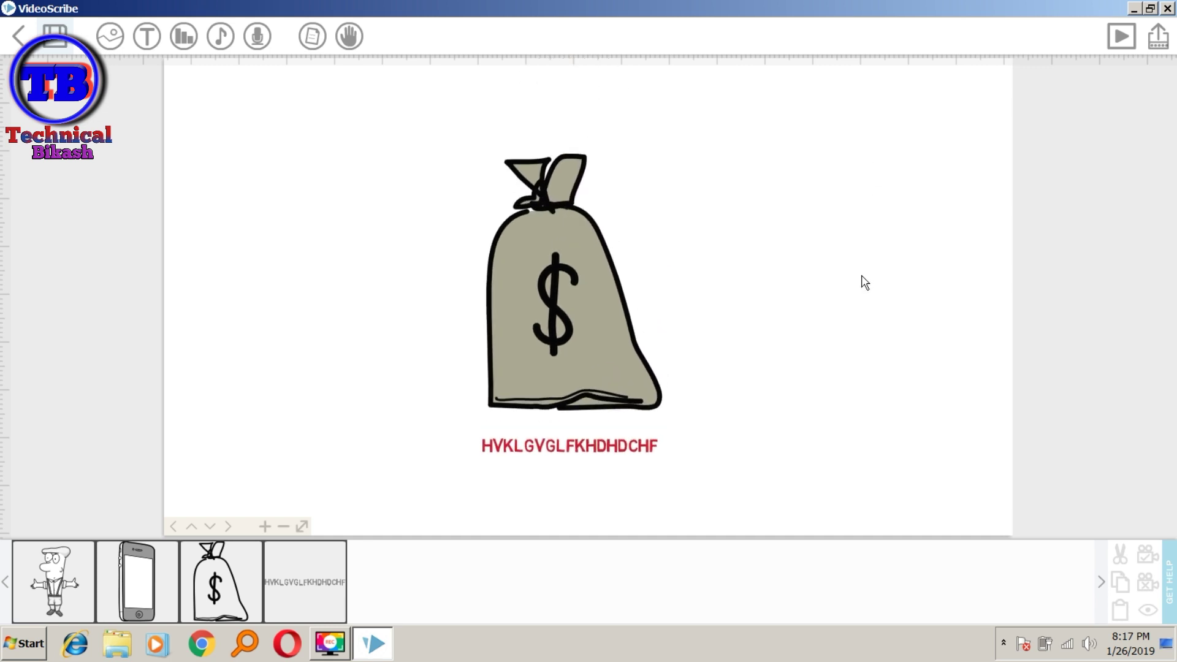
pyautogui.click(618, 453)
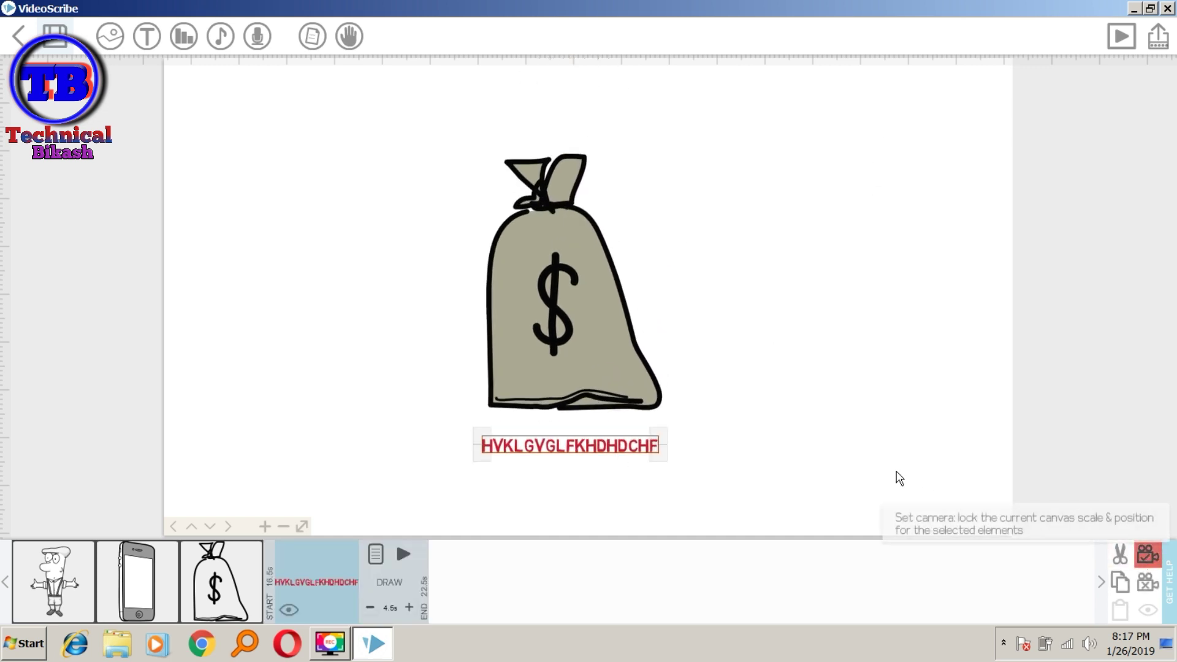
pyautogui.click(403, 553)
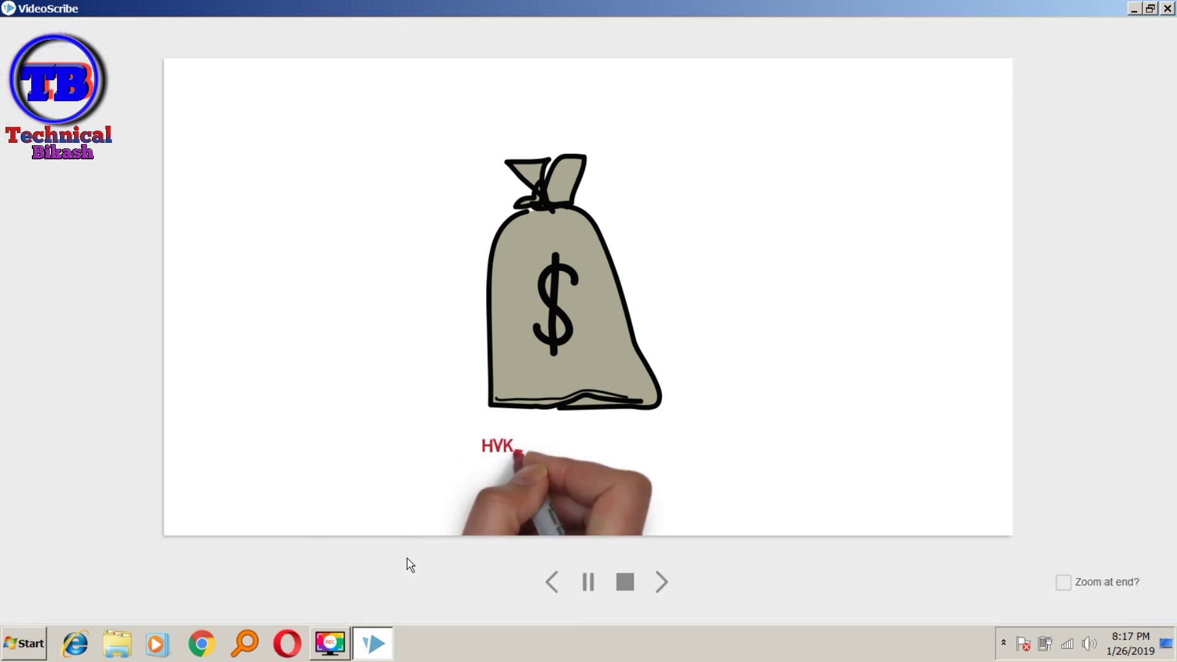
pyautogui.click(624, 582)
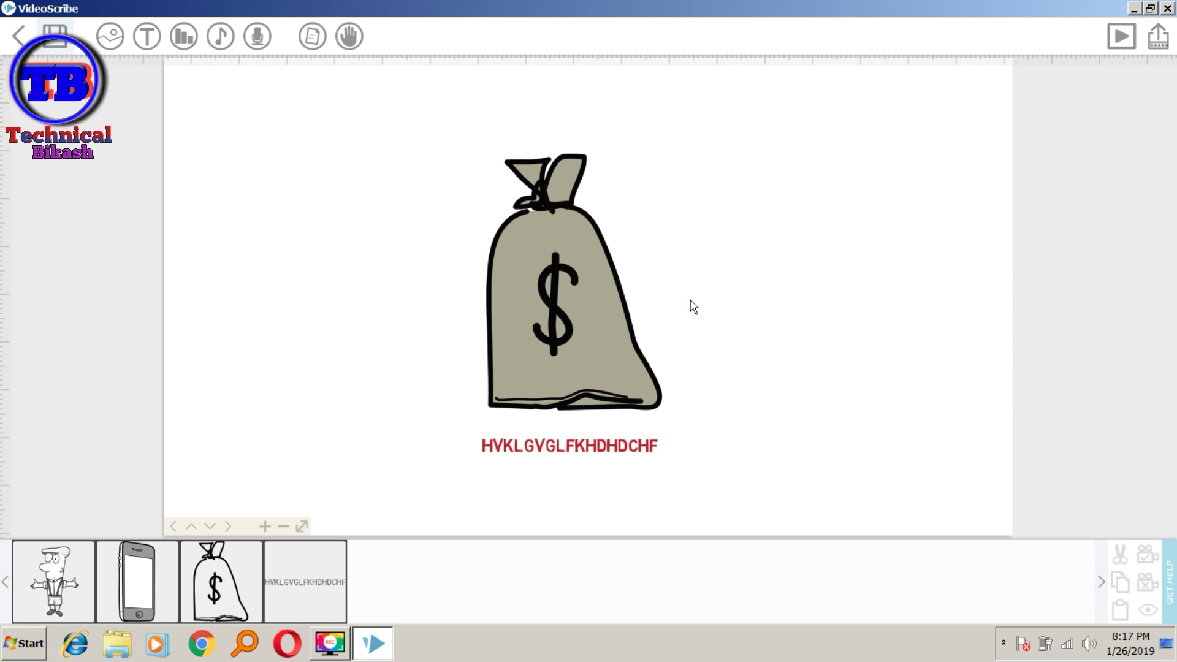
# Examine the chart creation options, the built-in music library and its MP3 file import without adding anything.
pyautogui.moveTo(754, 291); pyautogui.dragTo(527, 267)
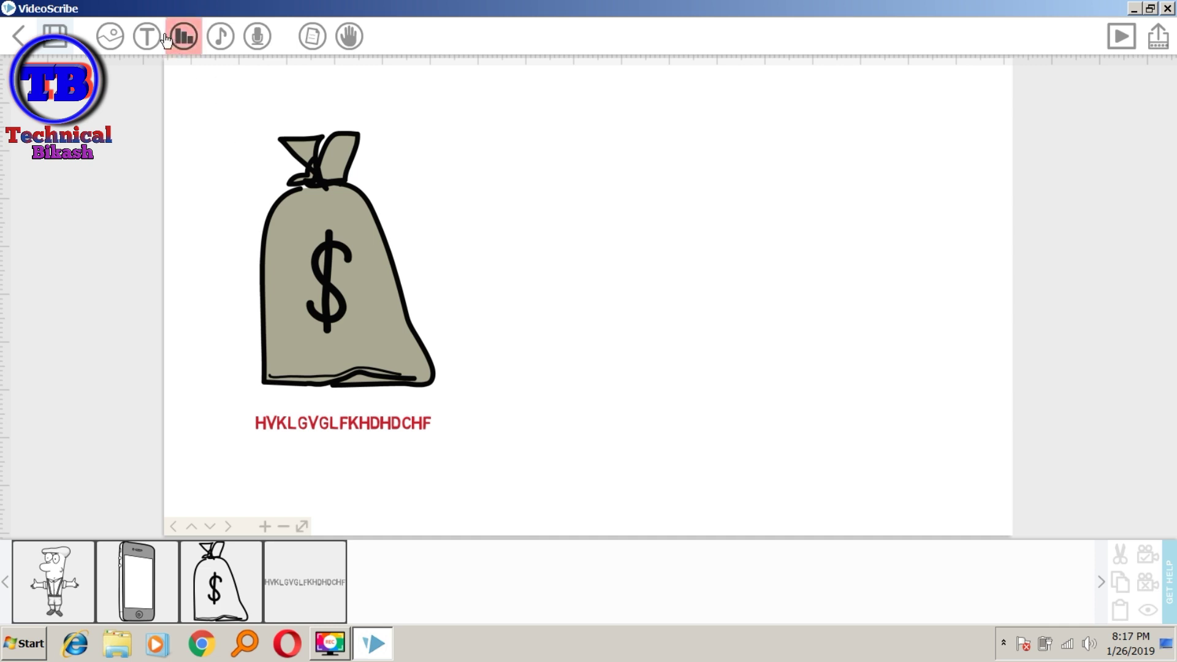
pyautogui.click(184, 37)
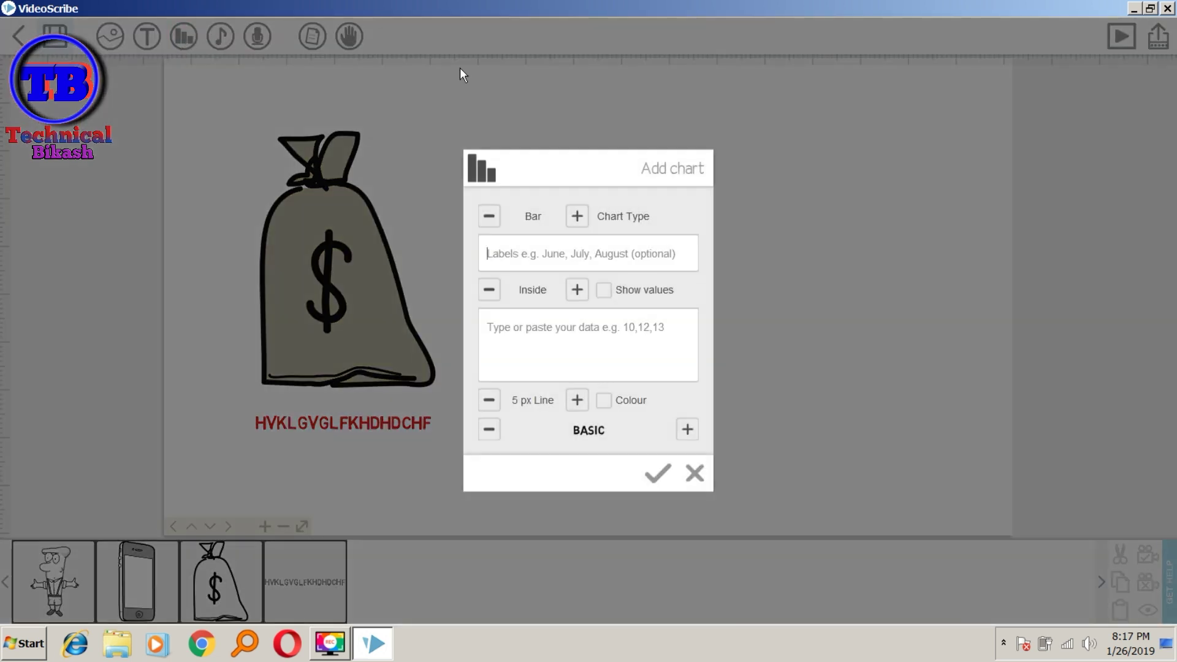
pyautogui.click(694, 472)
pyautogui.click(220, 37)
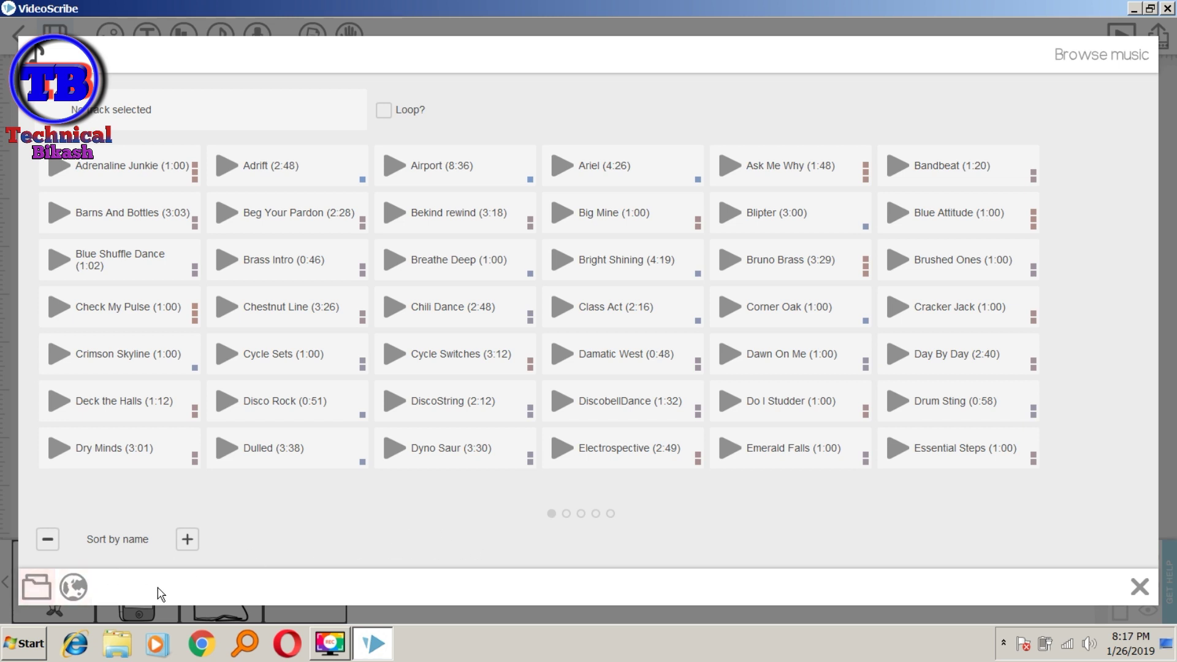
pyautogui.click(36, 587)
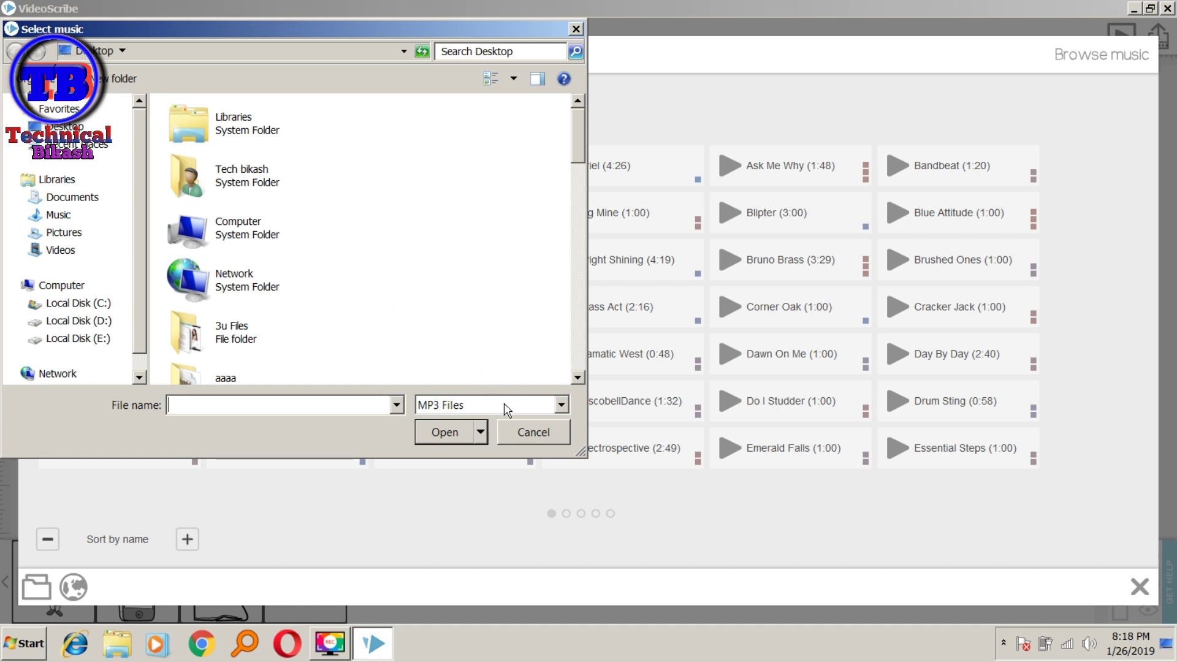
pyautogui.click(526, 432)
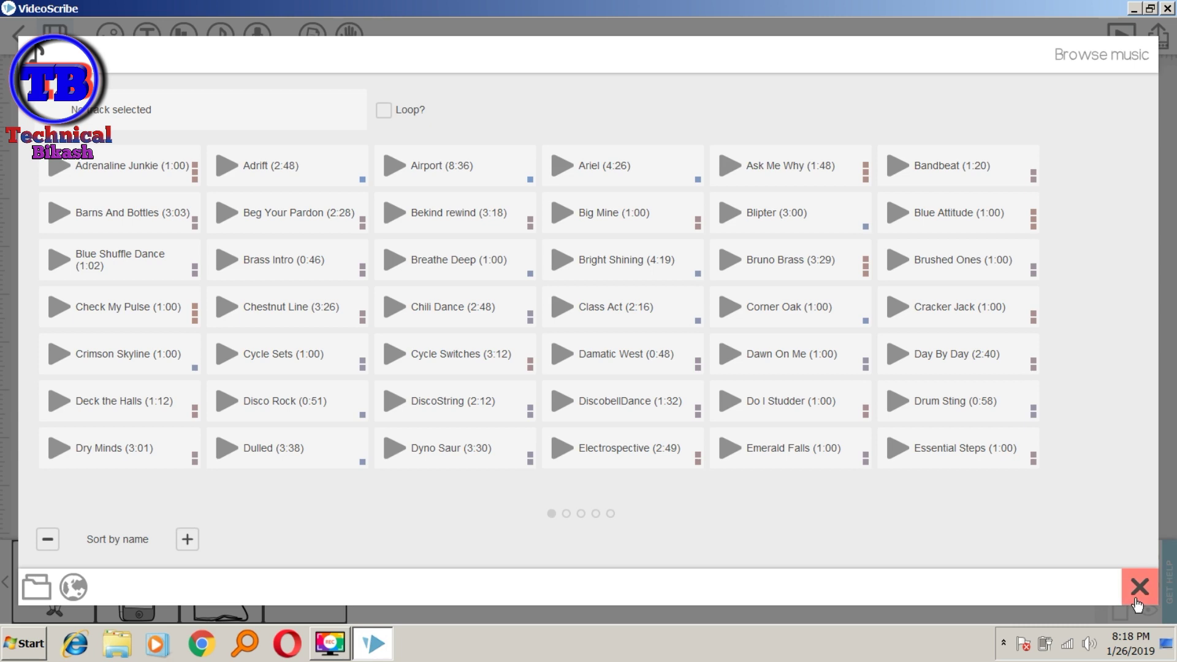
pyautogui.click(1137, 604)
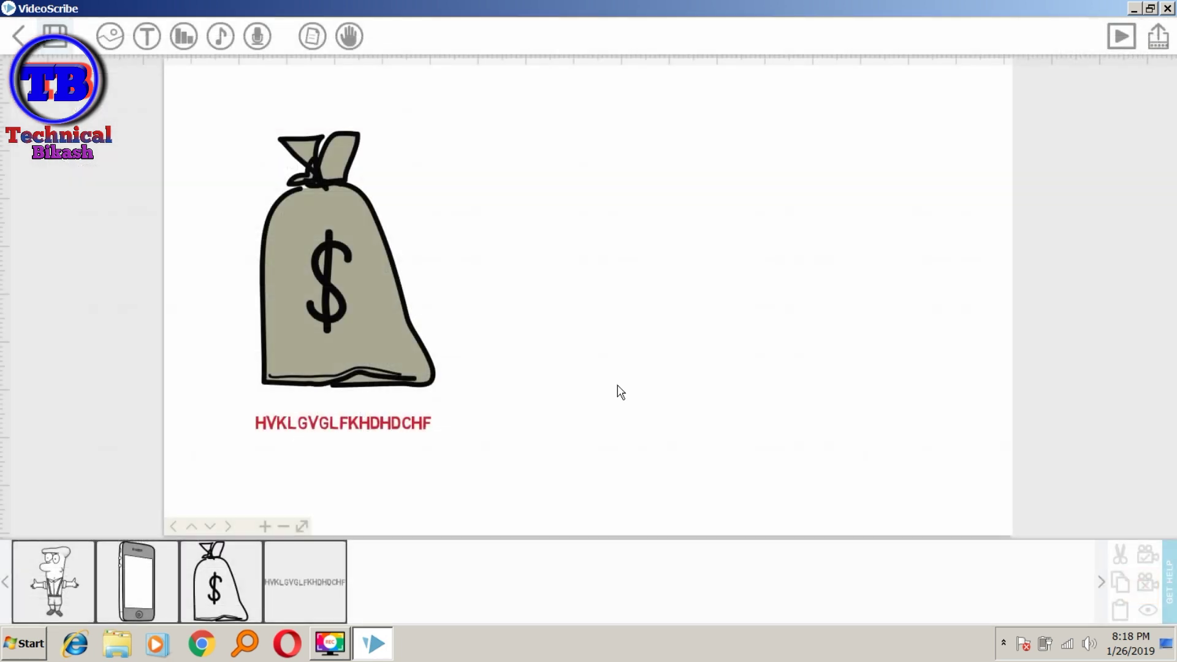
# Examine the voiceover recording and MP3 import options without adding a voiceover.
pyautogui.click(268, 52)
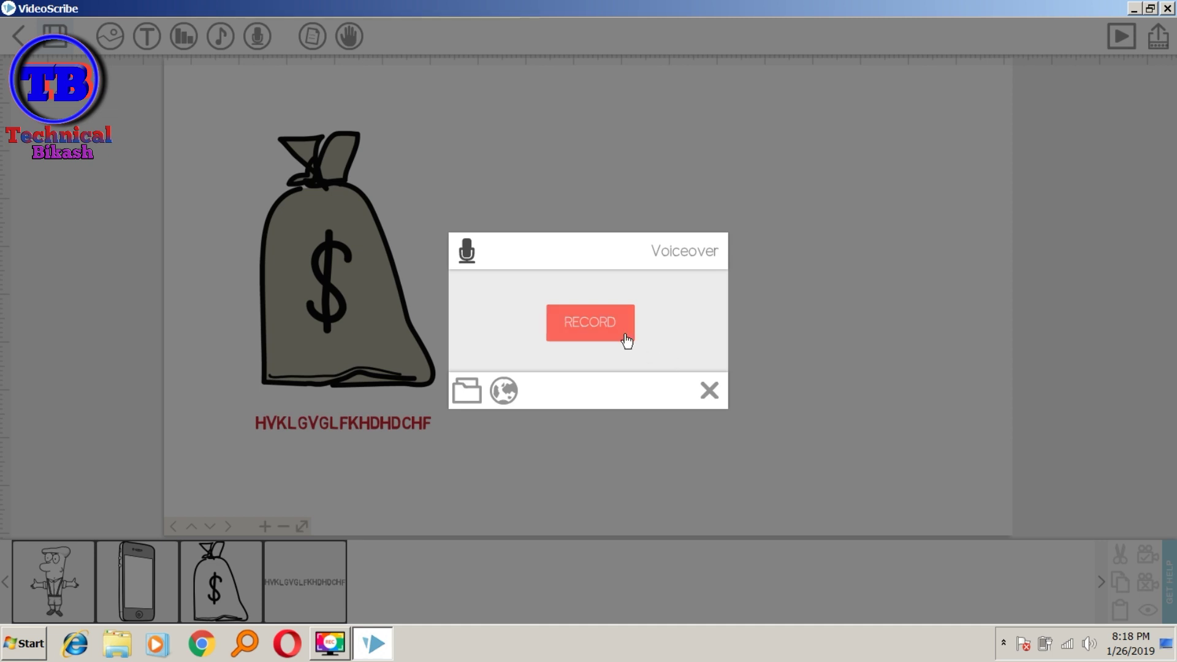
pyautogui.click(467, 392)
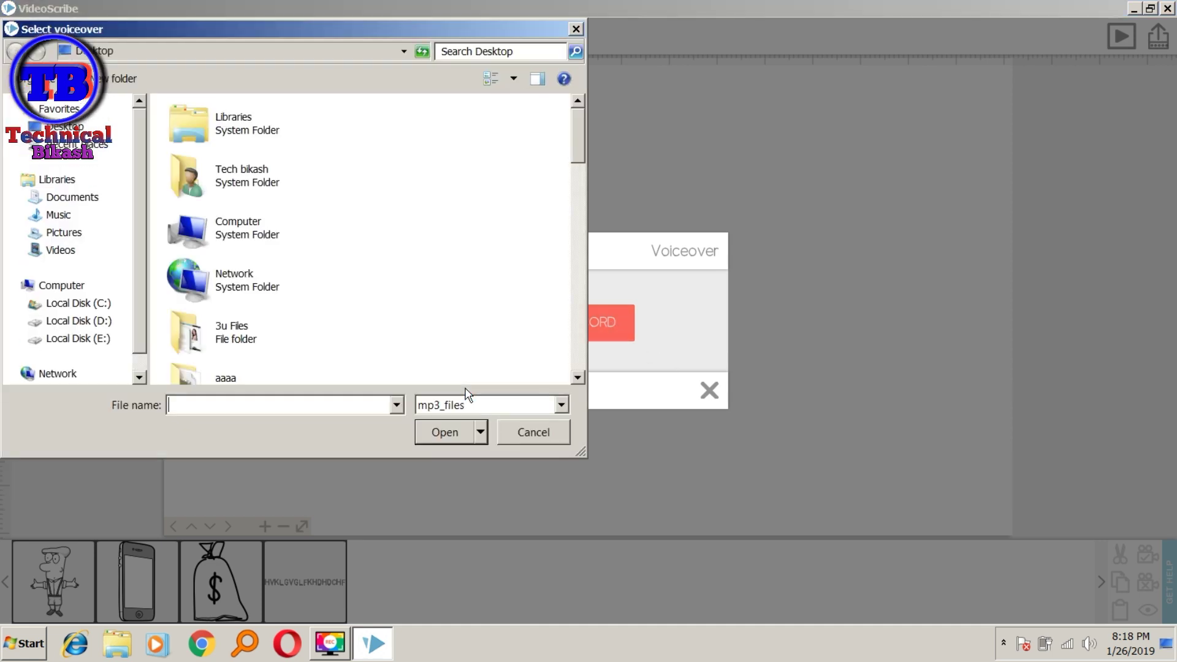
pyautogui.click(555, 440)
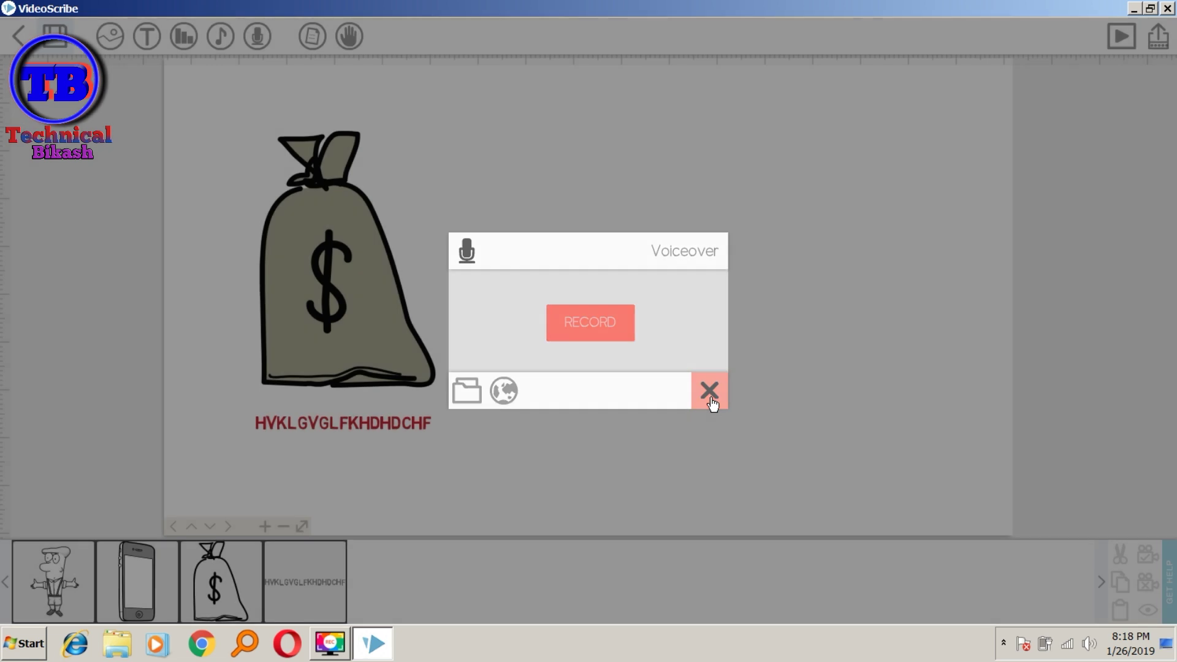
pyautogui.click(709, 392)
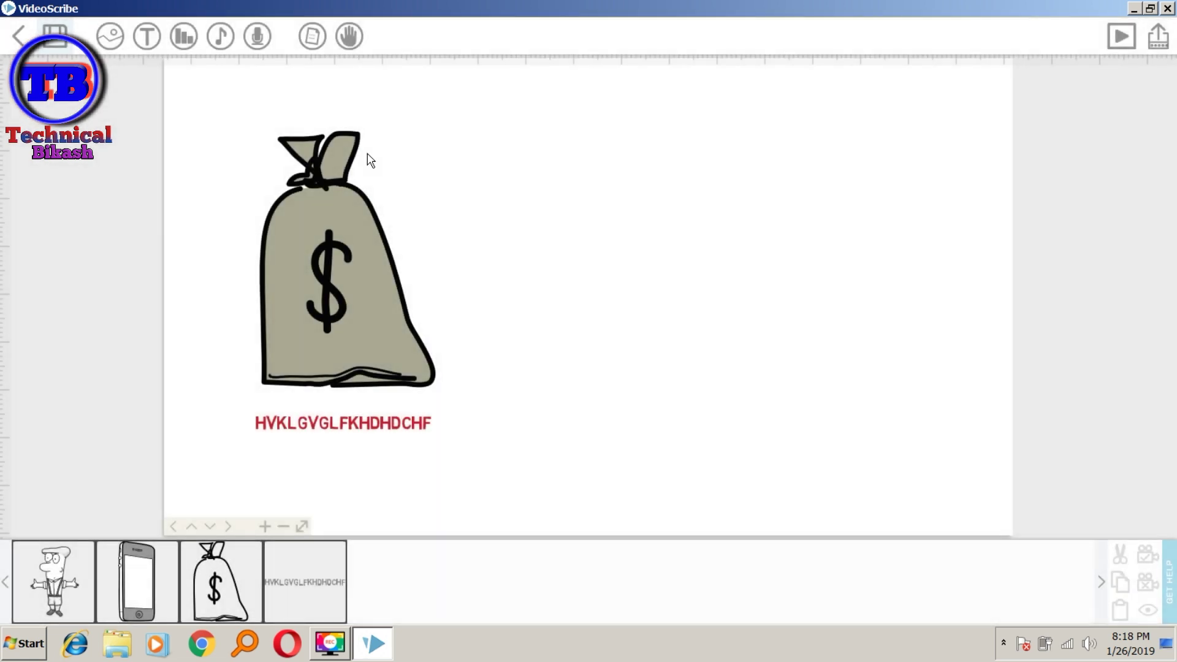
# Try the fine-lined paper texture and apply the coarse speckled texture as the canvas background.
pyautogui.click(312, 38)
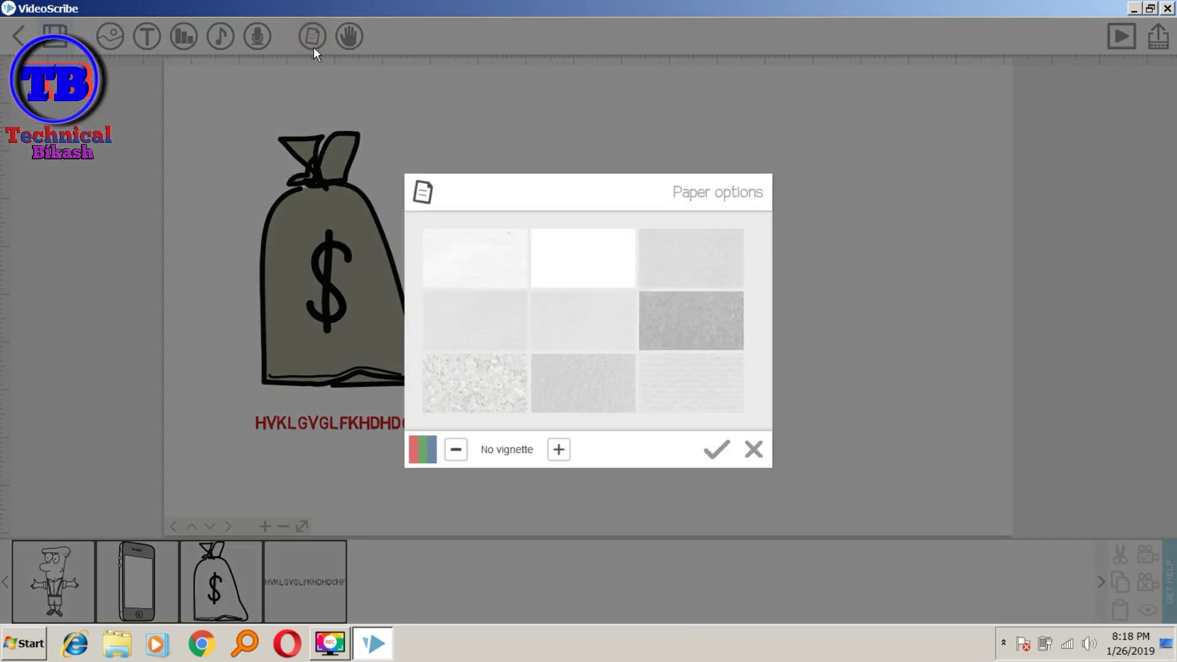
pyautogui.click(663, 389)
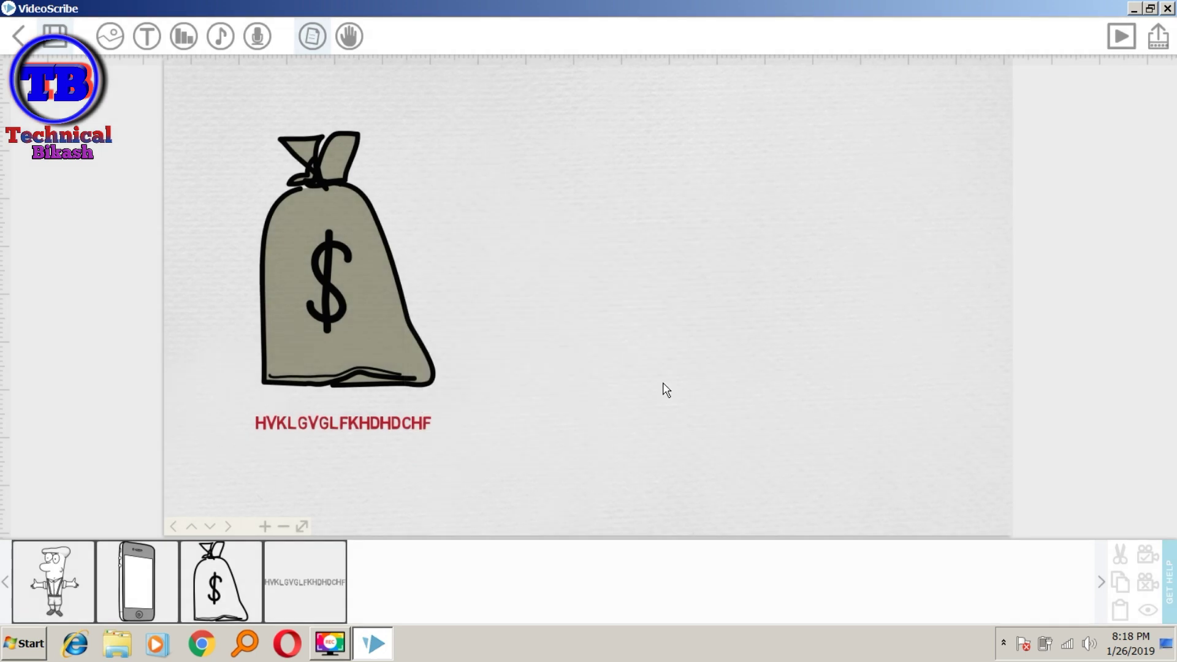
pyautogui.click(312, 36)
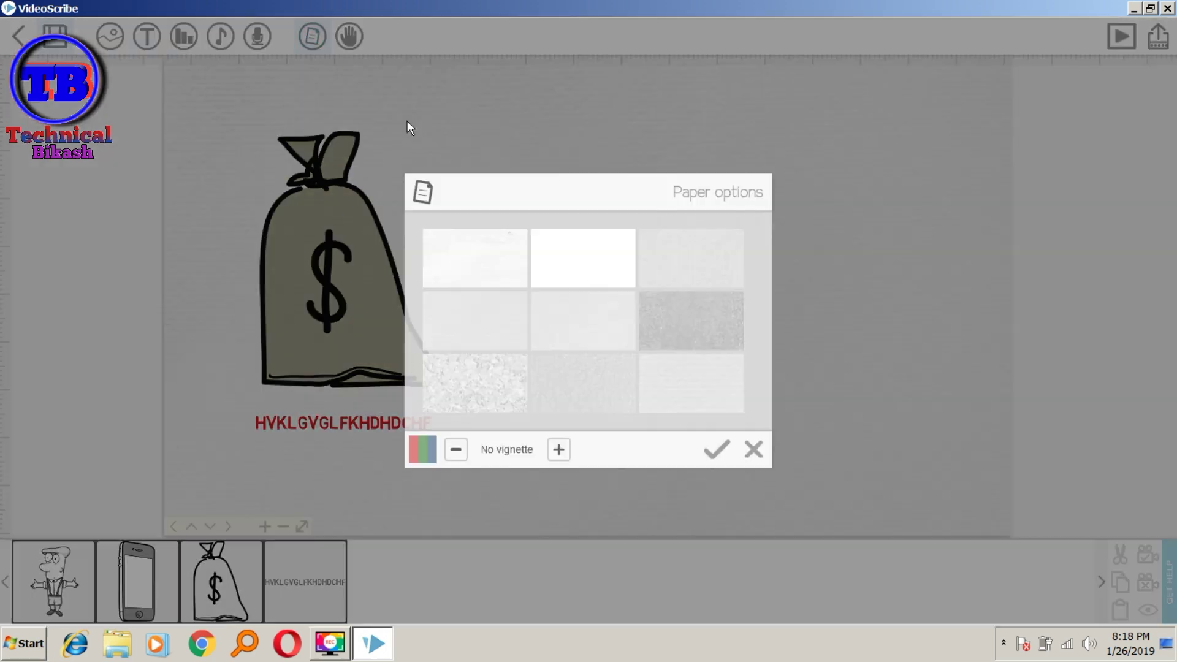
pyautogui.click(466, 384)
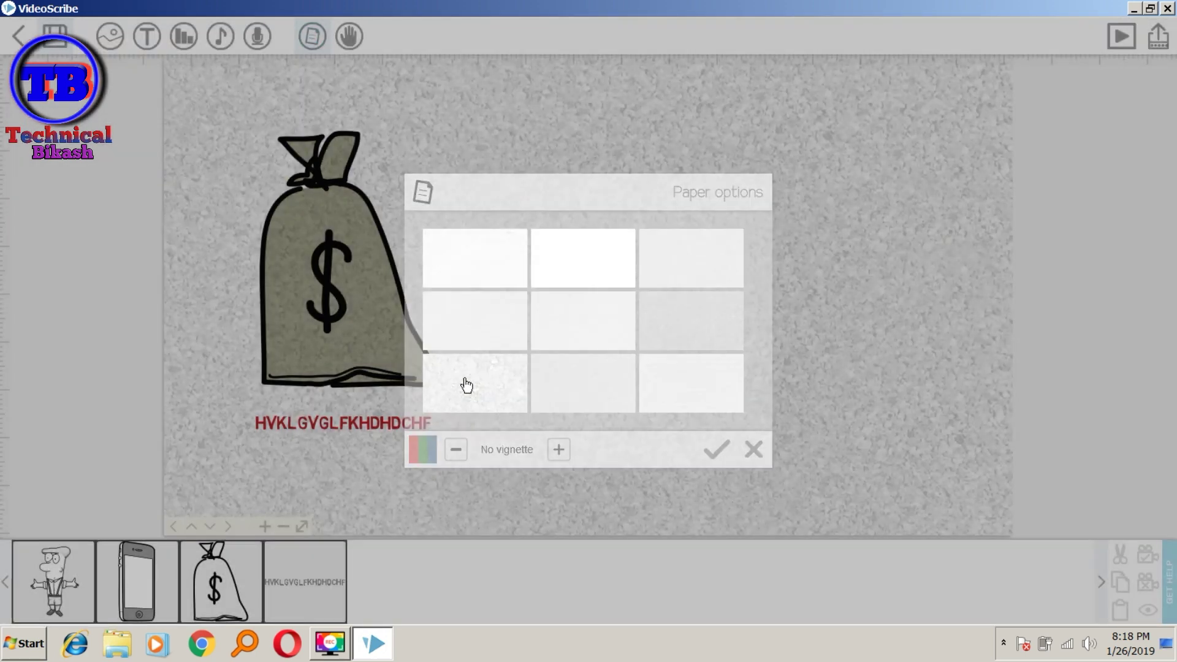
# Choose the second arm holding a marker as the scribe's drawing hand.
pyautogui.click(349, 38)
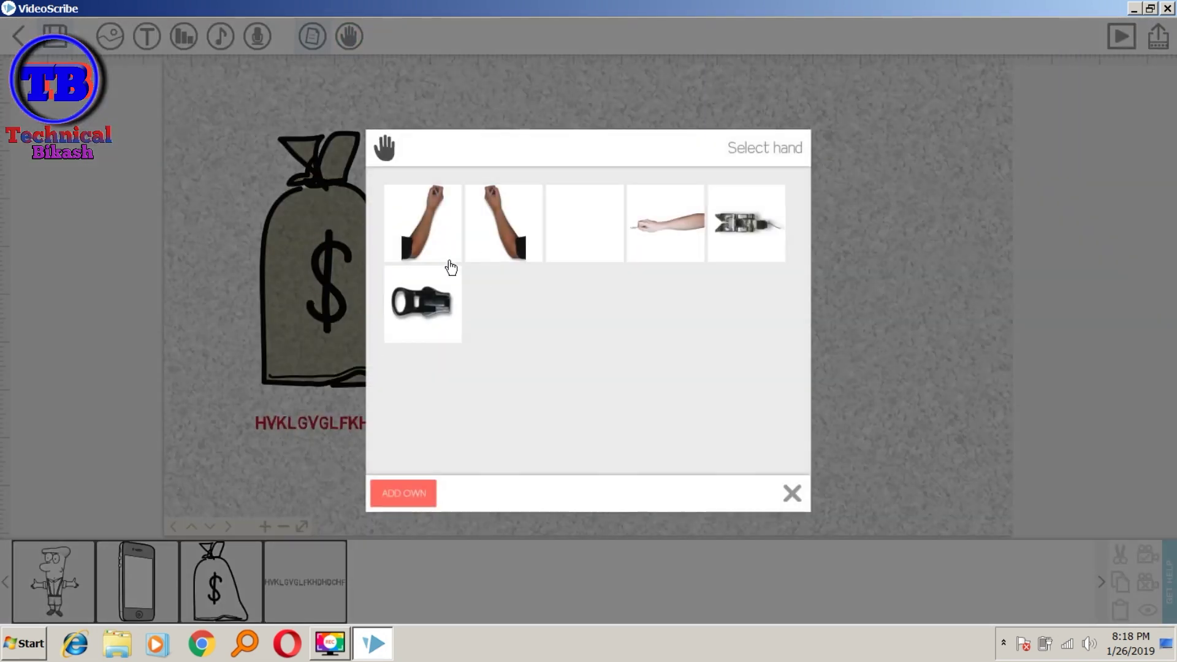
pyautogui.click(510, 230)
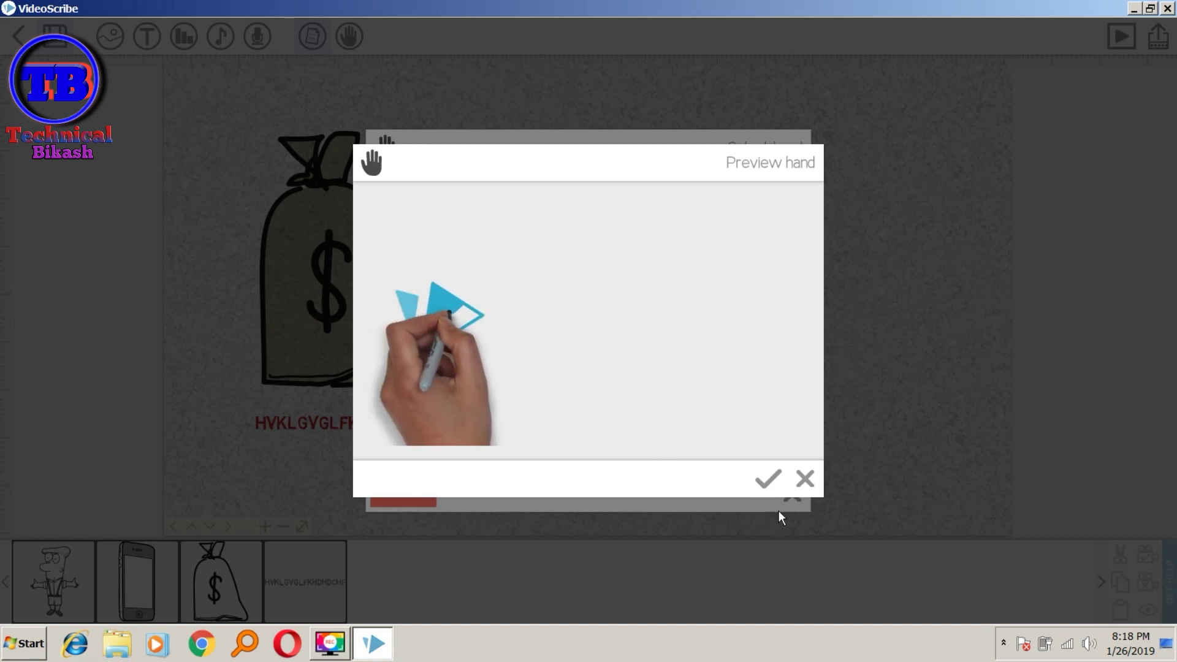
pyautogui.click(767, 478)
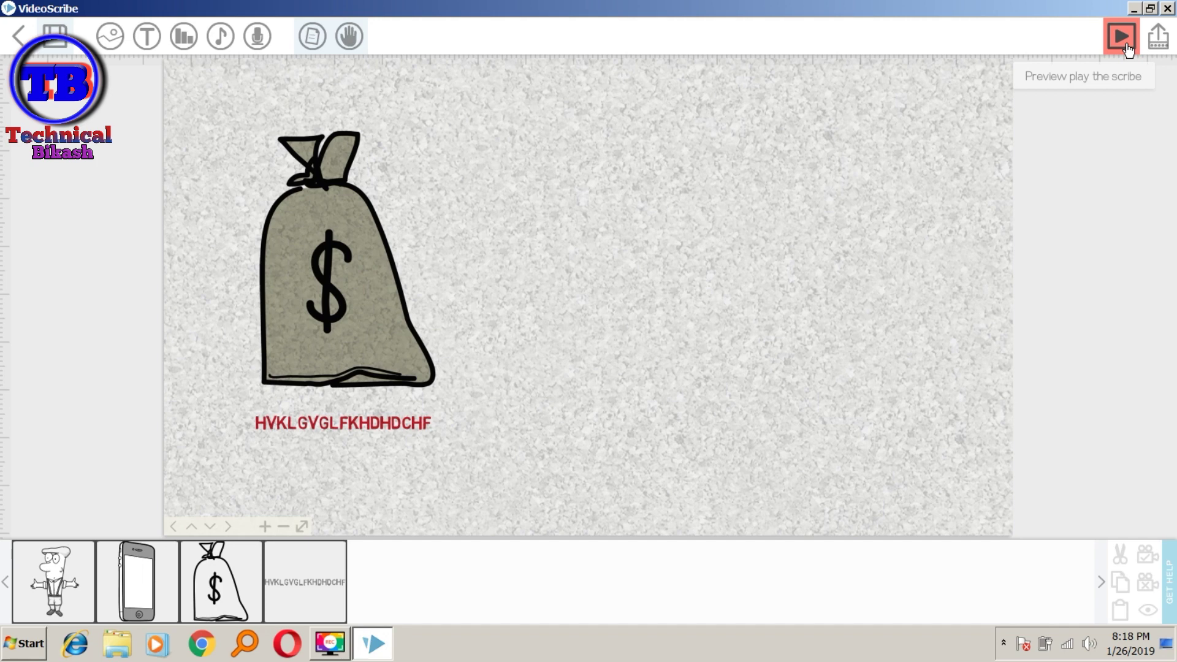
# Open the publishing options for the finished scribe video.
pyautogui.click(1157, 36)
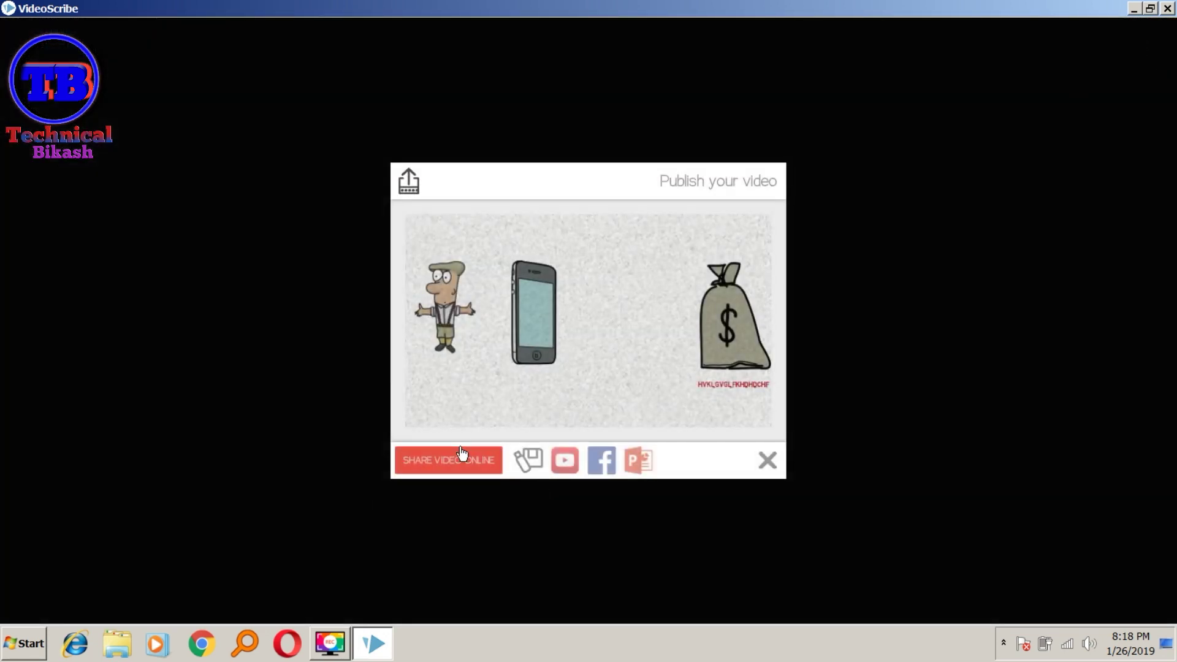